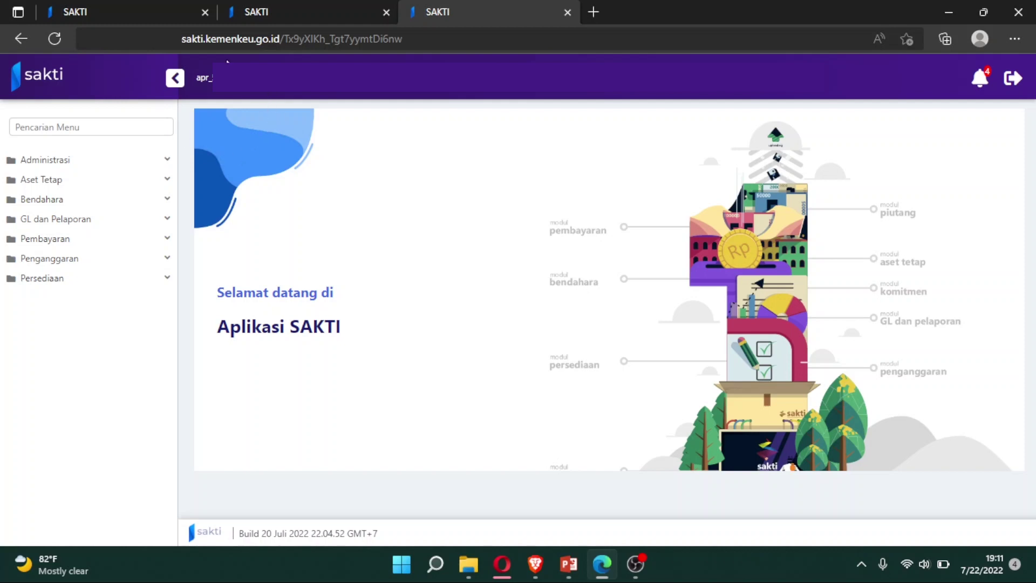
# Open Pengelolaan Pengguna under Administrasi and check the approver account's Kewenangan for APPROVER PERSEDIAAN.
pyautogui.click(128, 161)
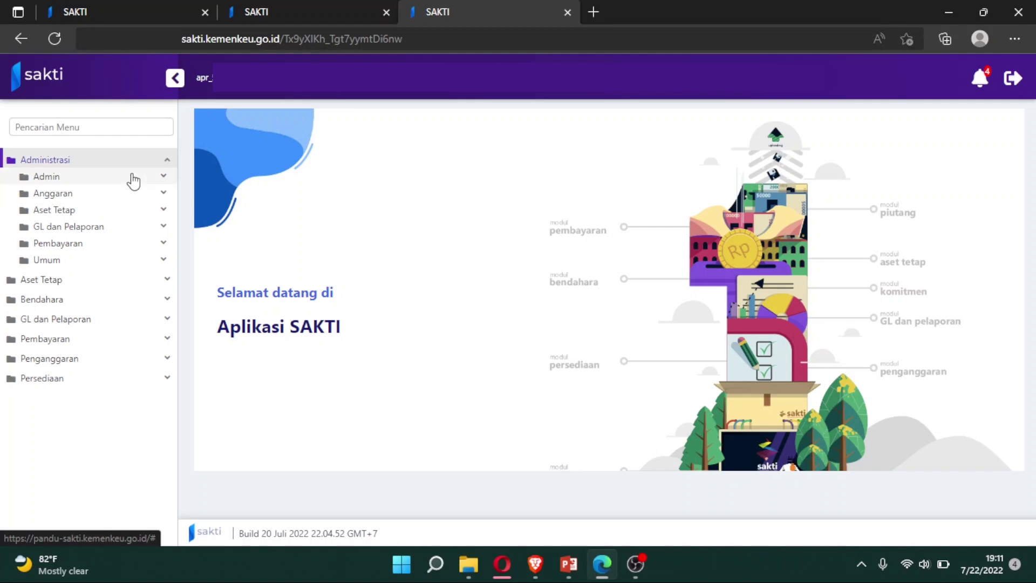
pyautogui.click(133, 179)
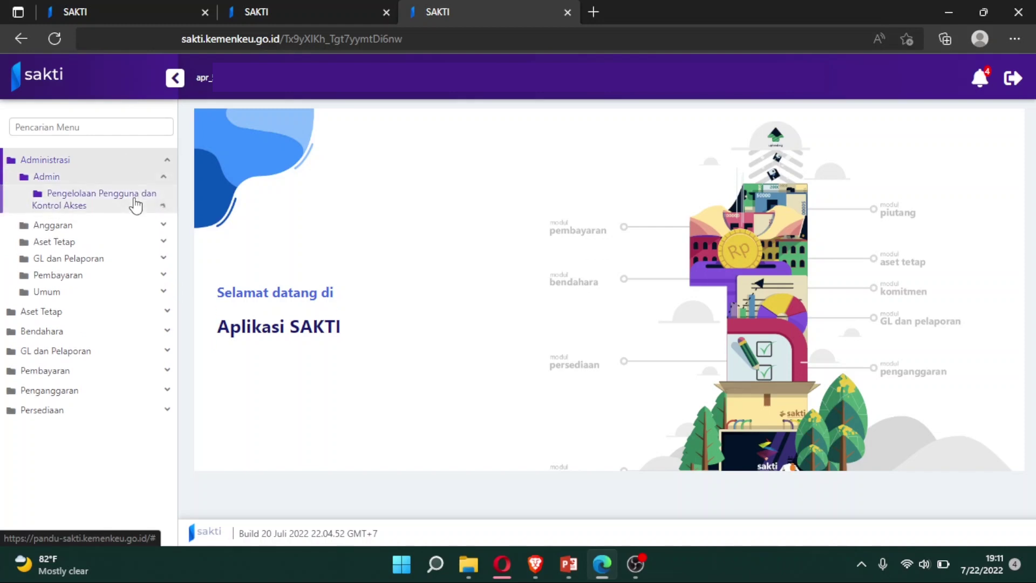
pyautogui.click(135, 205)
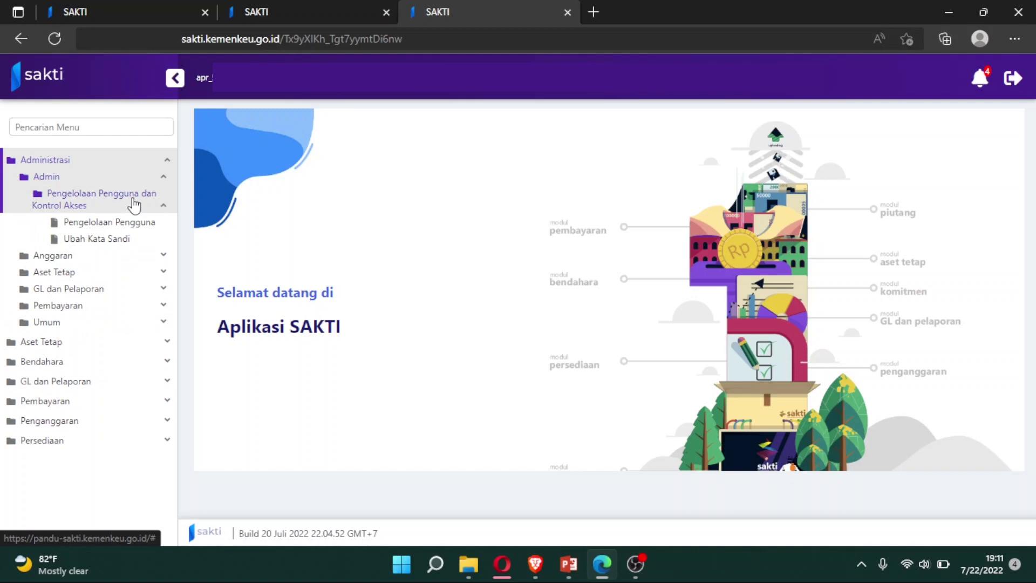
pyautogui.click(152, 226)
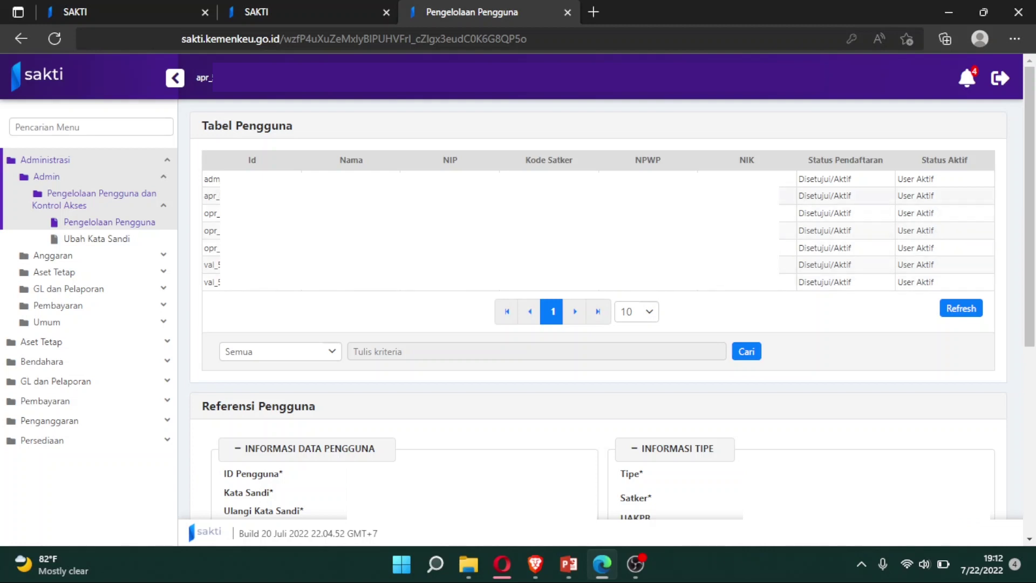
pyautogui.click(499, 196)
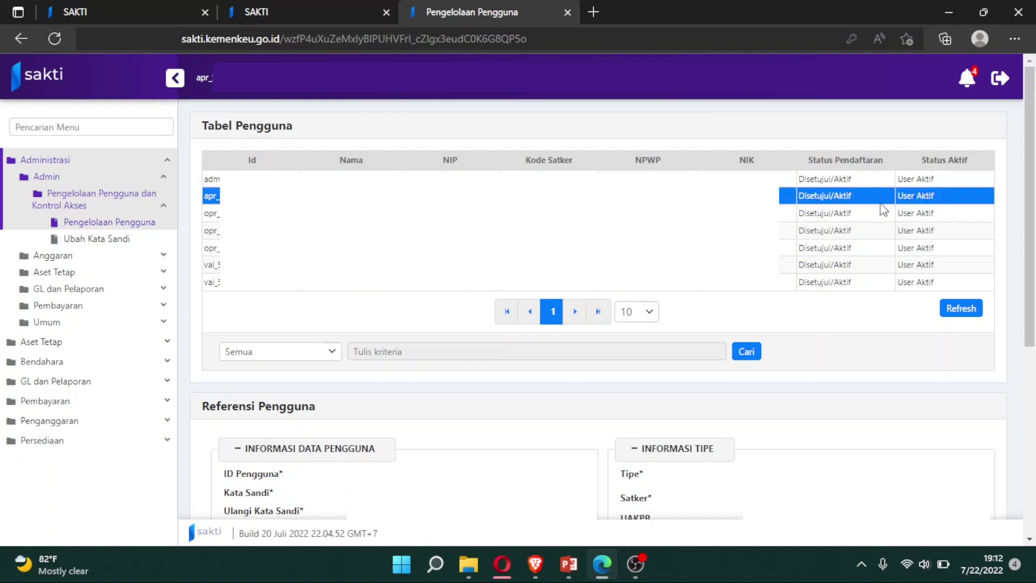
pyautogui.scroll(-6, 869, 270)
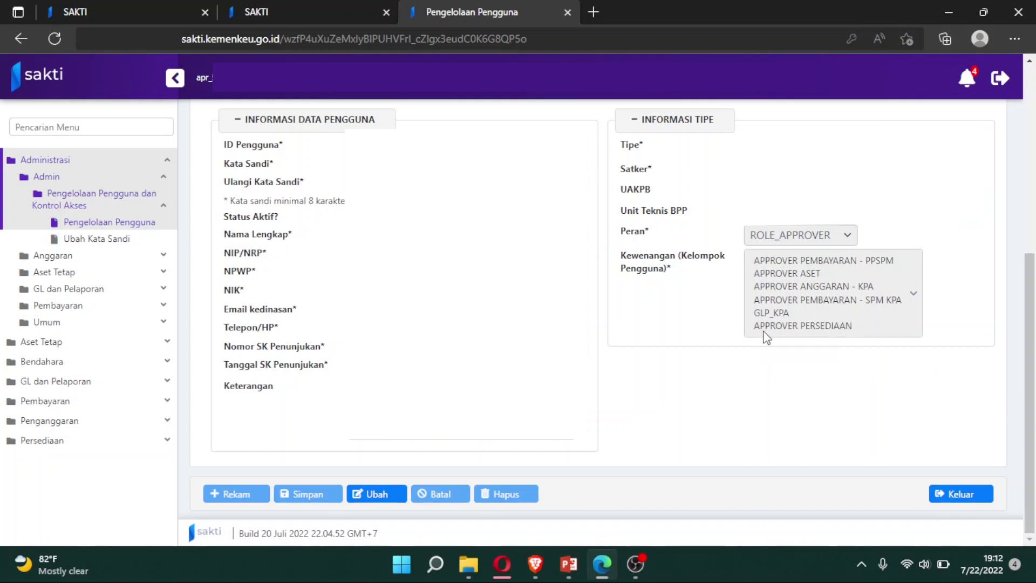
pyautogui.moveTo(759, 329); pyautogui.dragTo(861, 333)
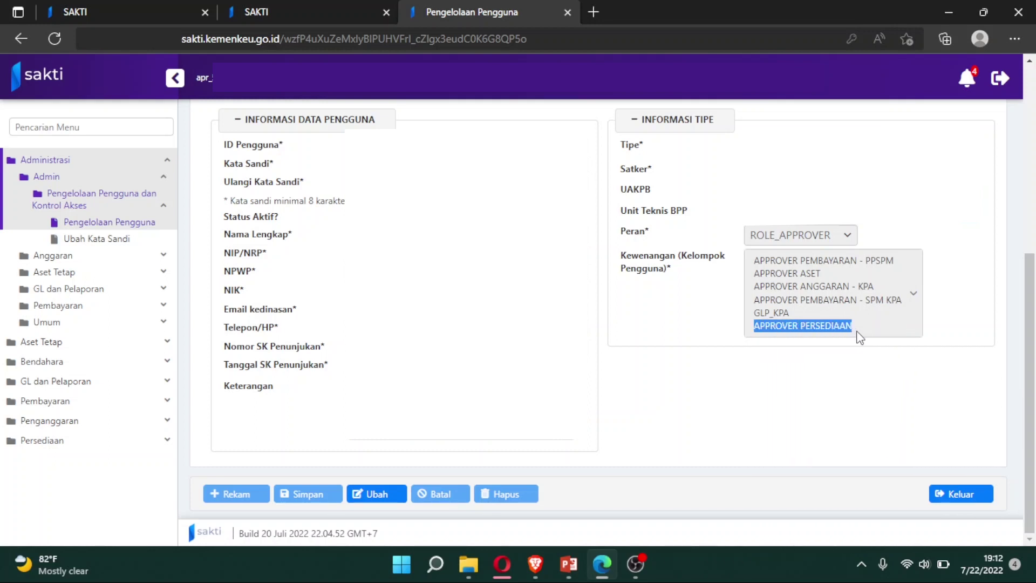
pyautogui.click(869, 384)
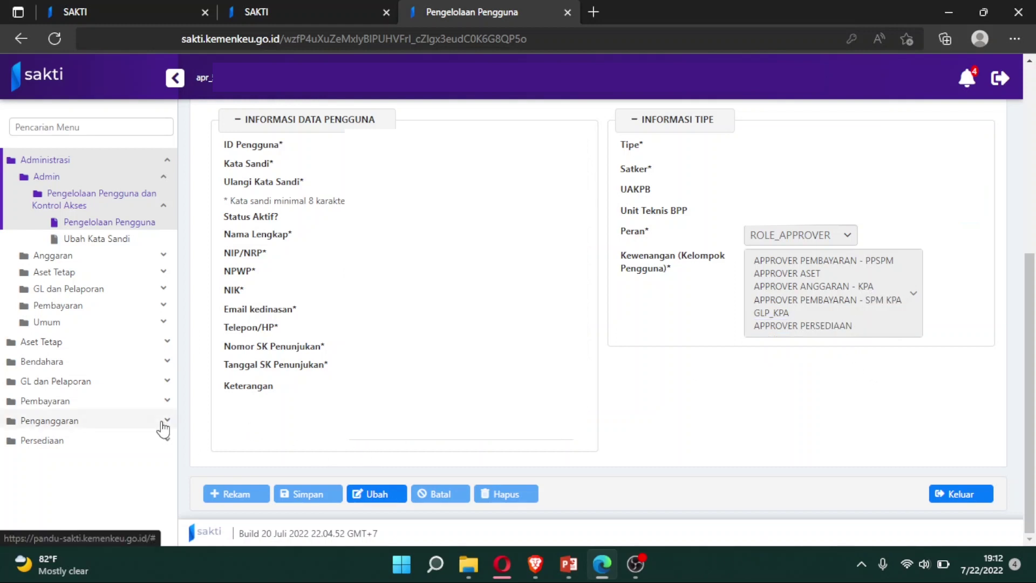
# Open Tutup Periode Persediaan in the Persediaan module and review which inventory periods are closed.
pyautogui.click(143, 446)
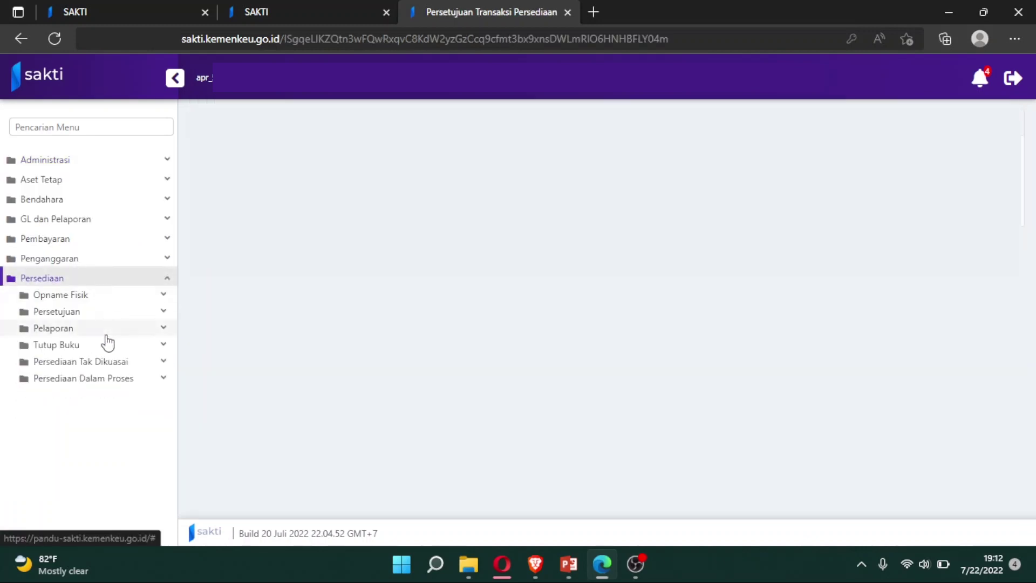
pyautogui.click(111, 349)
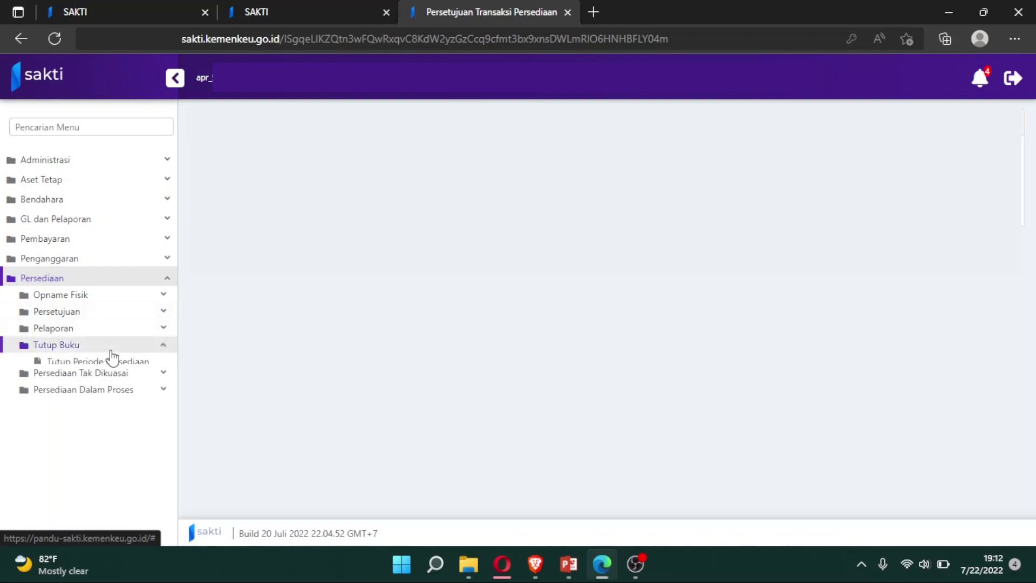
pyautogui.click(119, 362)
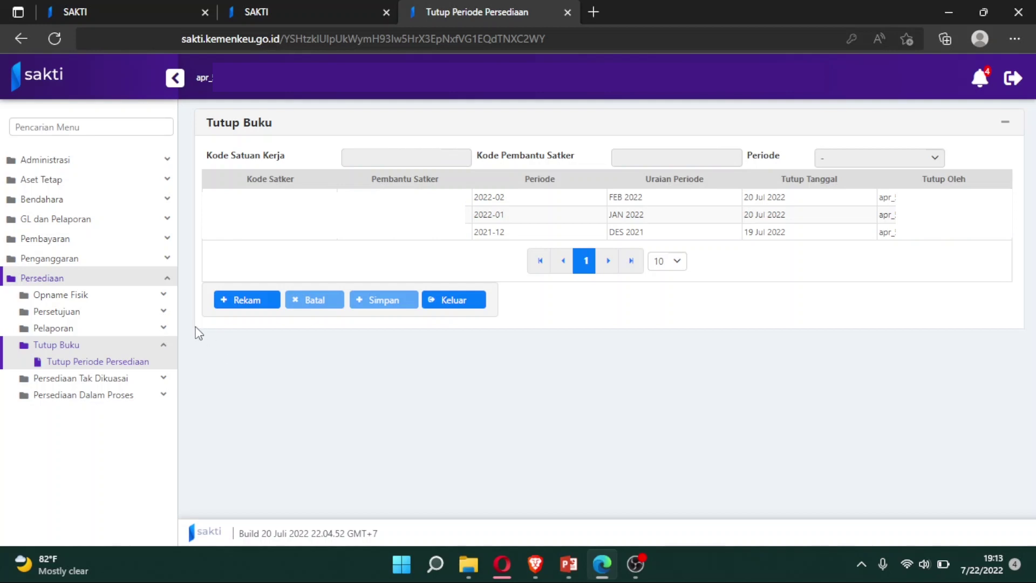
# Approve the pending inventory purchase transaction Psedia-3 in Persetujuan Transaksi.
pyautogui.click(130, 315)
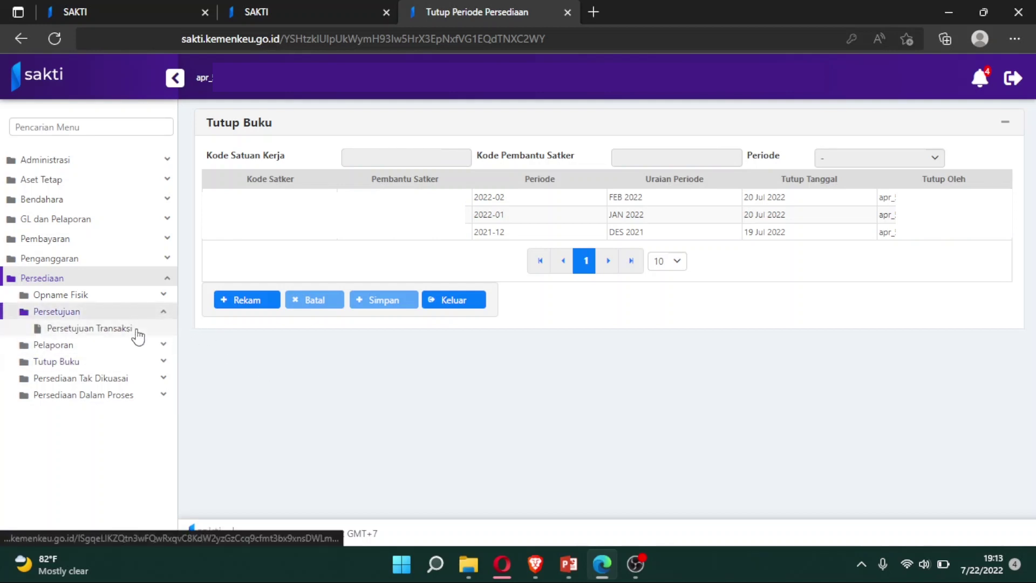
pyautogui.click(136, 329)
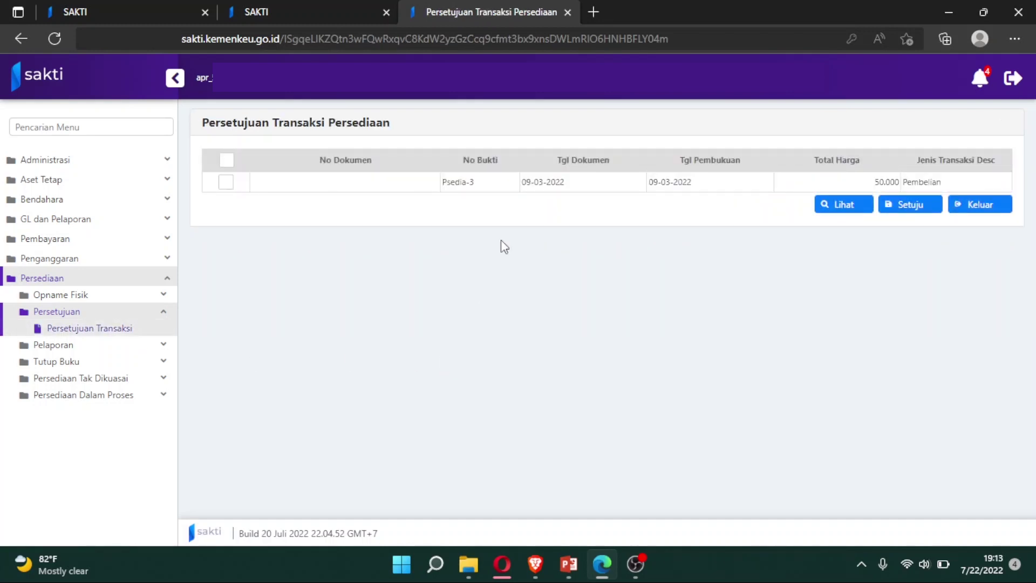
pyautogui.tripleClick(536, 184)
pyautogui.click(557, 251)
pyautogui.click(226, 184)
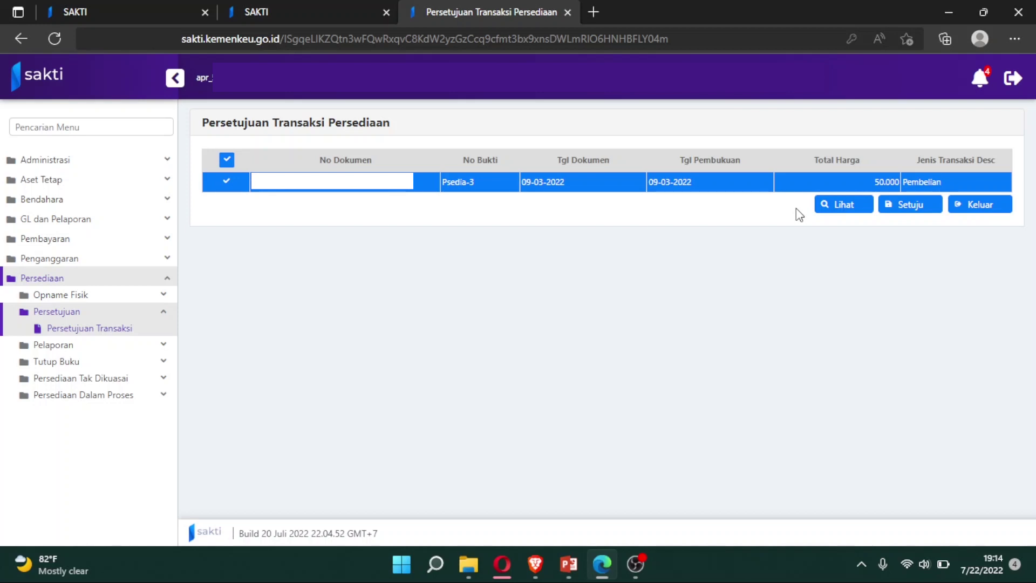
pyautogui.click(914, 213)
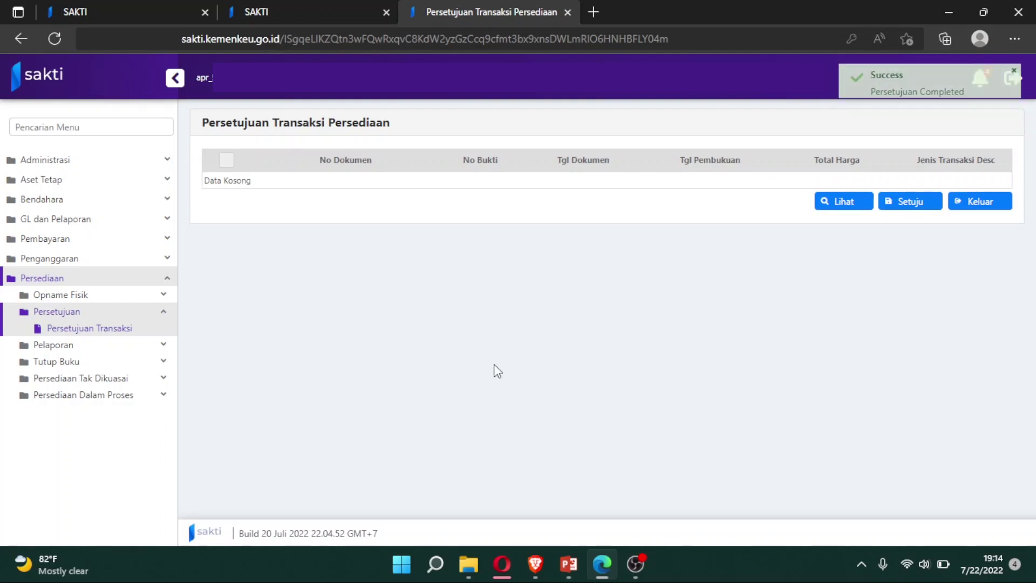
# Check the Penyelesaian and Laporan pages of Persediaan Dalam Proses for unfinished inventory.
pyautogui.click(124, 397)
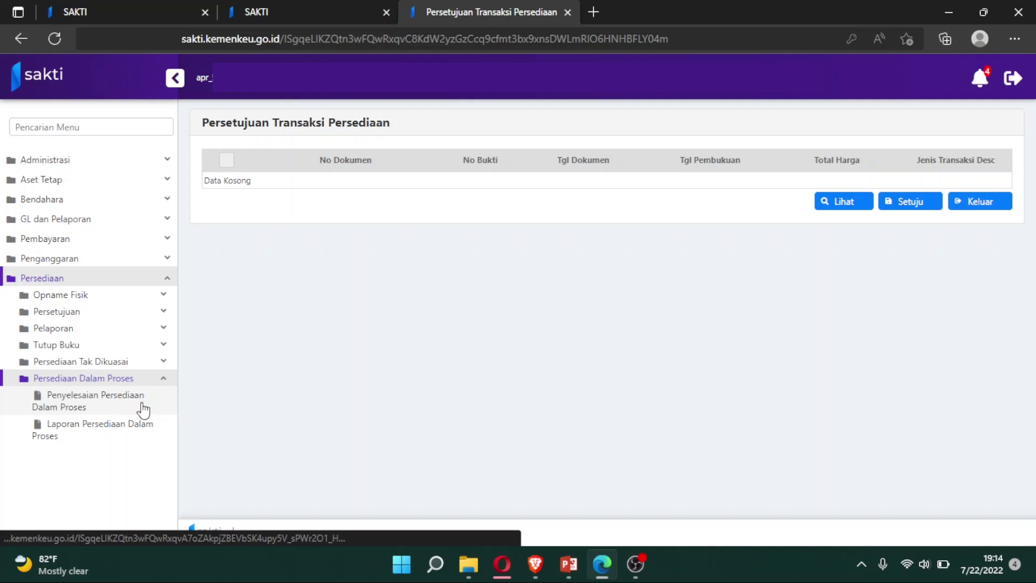
pyautogui.click(143, 410)
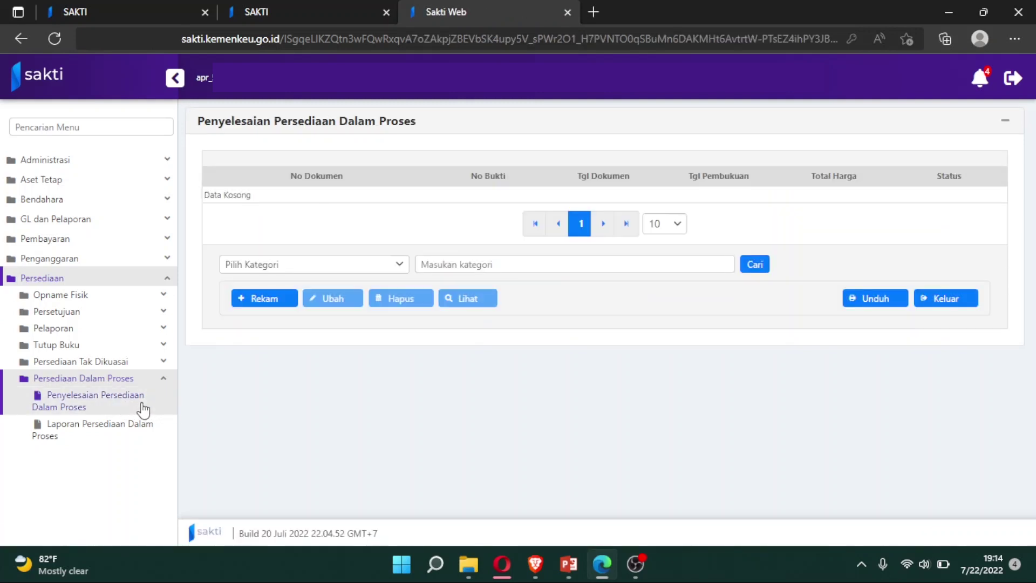
pyautogui.click(129, 435)
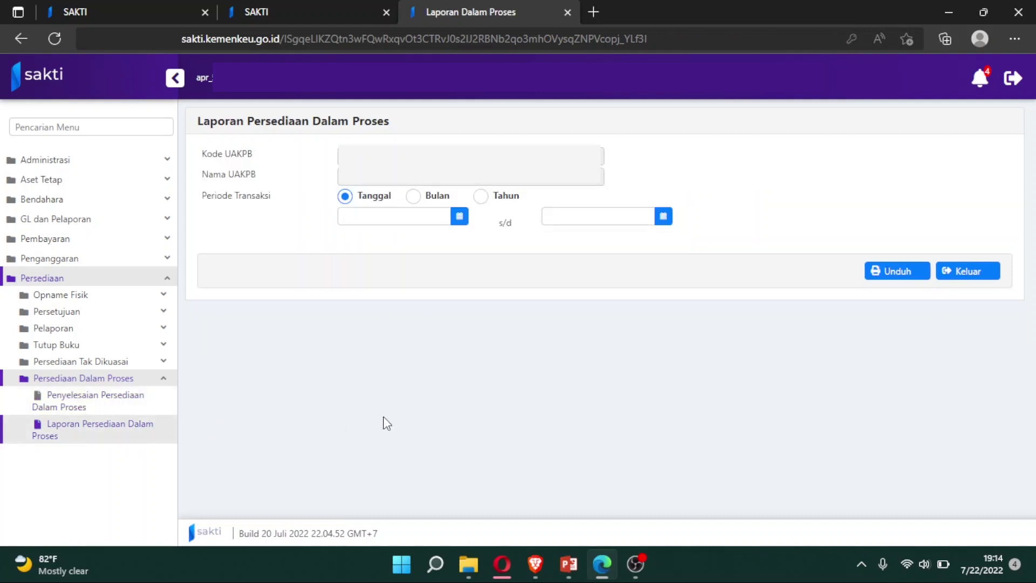
# Return to the Tutup Periode Persediaan page for closing inventory periods.
pyautogui.click(153, 380)
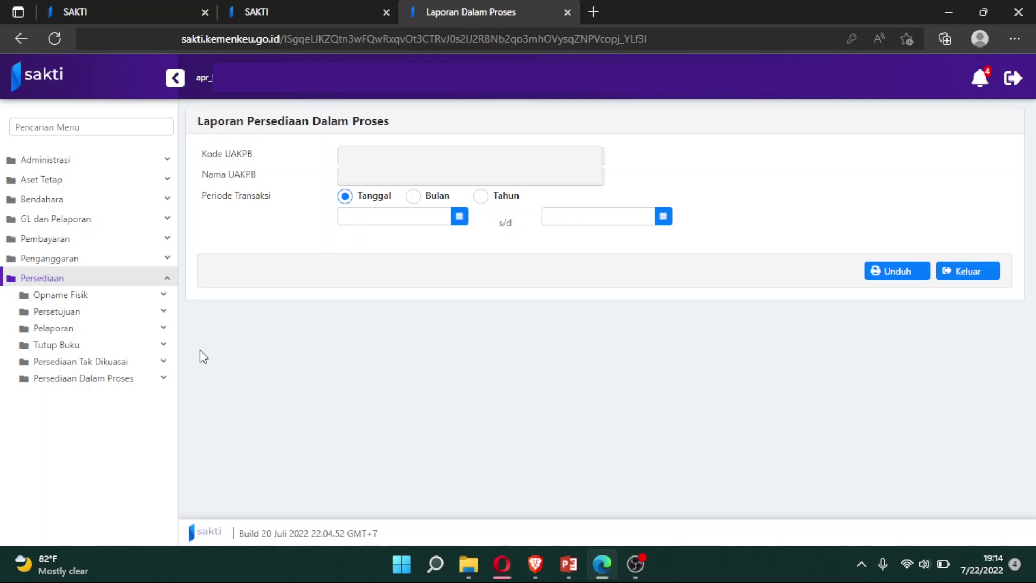
pyautogui.click(129, 348)
pyautogui.click(133, 361)
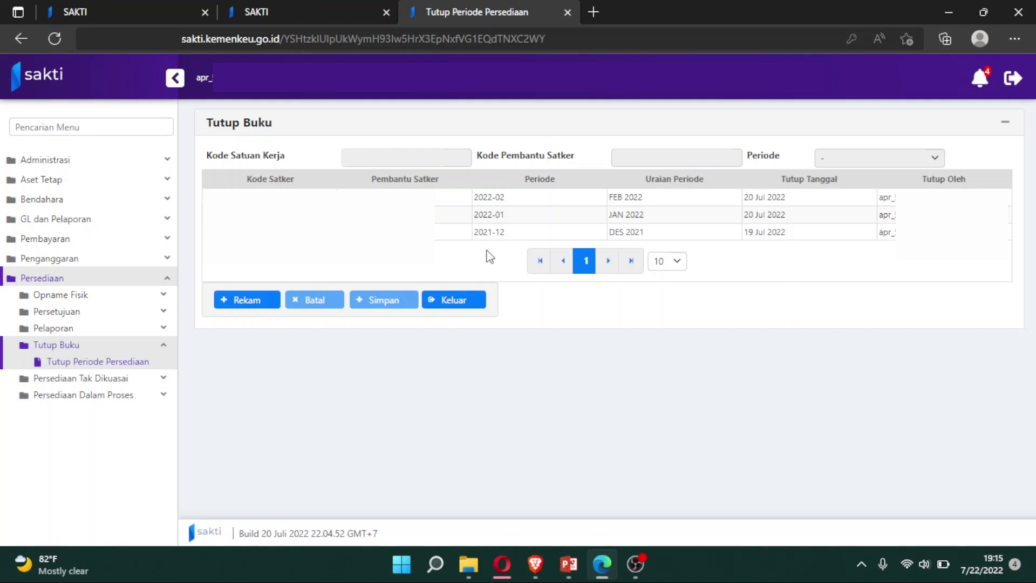
# Try to record an inventory period closing for 2022-04 : APR 2022.
pyautogui.click(246, 304)
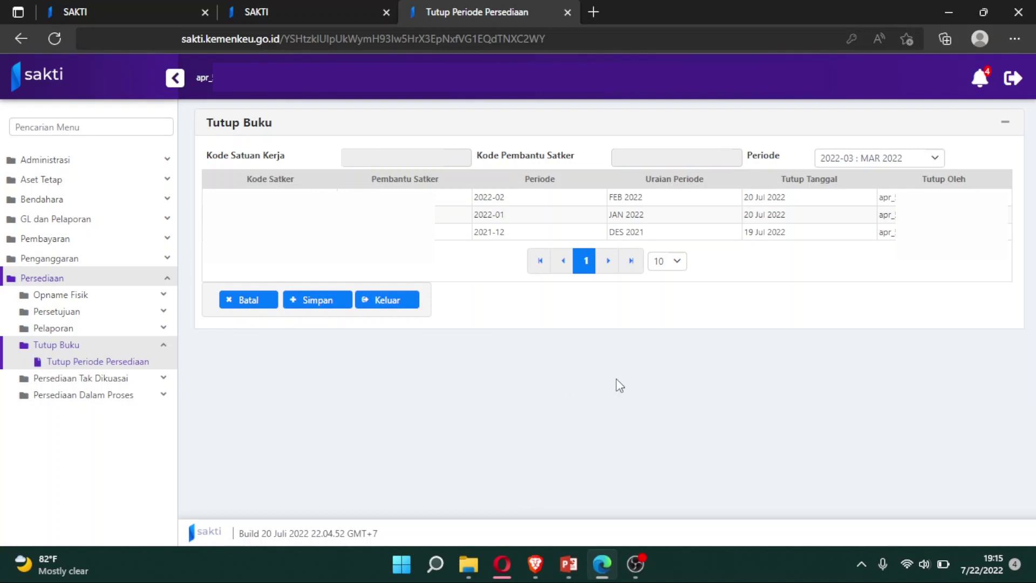
pyautogui.click(943, 171)
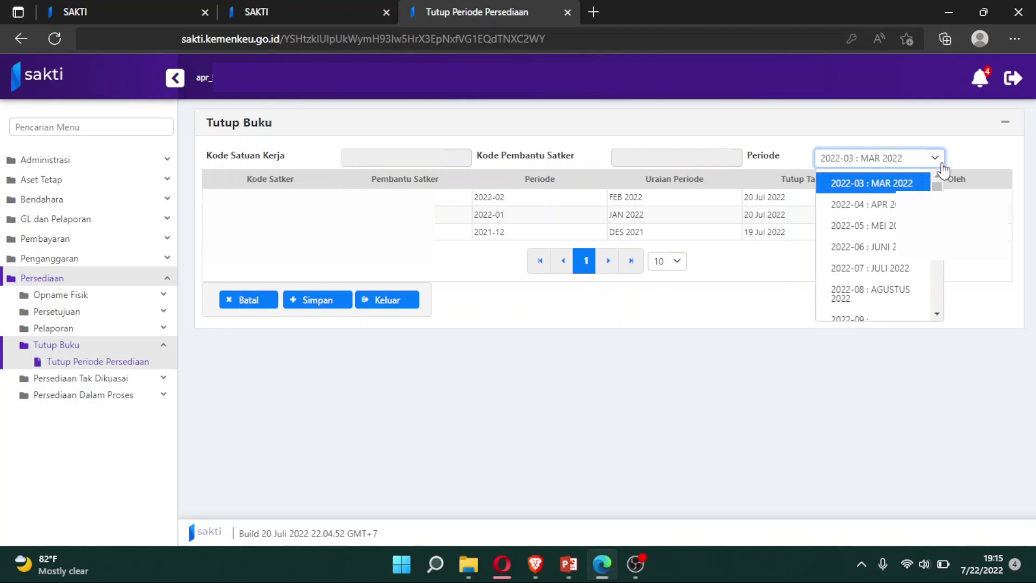
pyautogui.click(942, 169)
pyautogui.click(943, 169)
pyautogui.press('Down')
pyautogui.press('Return')
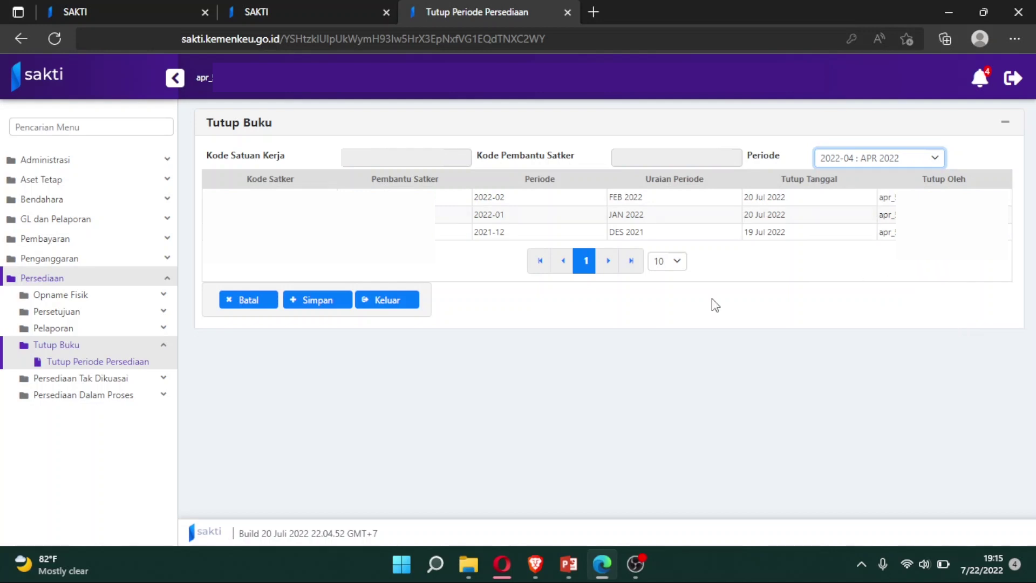
pyautogui.click(297, 302)
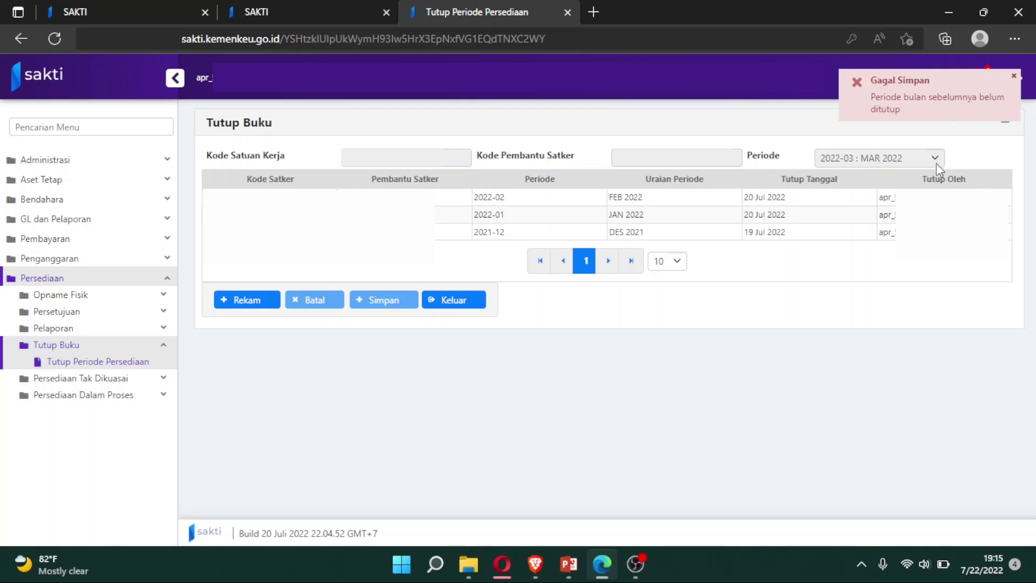
# Record and save the inventory period closing for 2022-03 : MAR 2022, agreeing to continue without outgoing transactions.
pyautogui.click(234, 301)
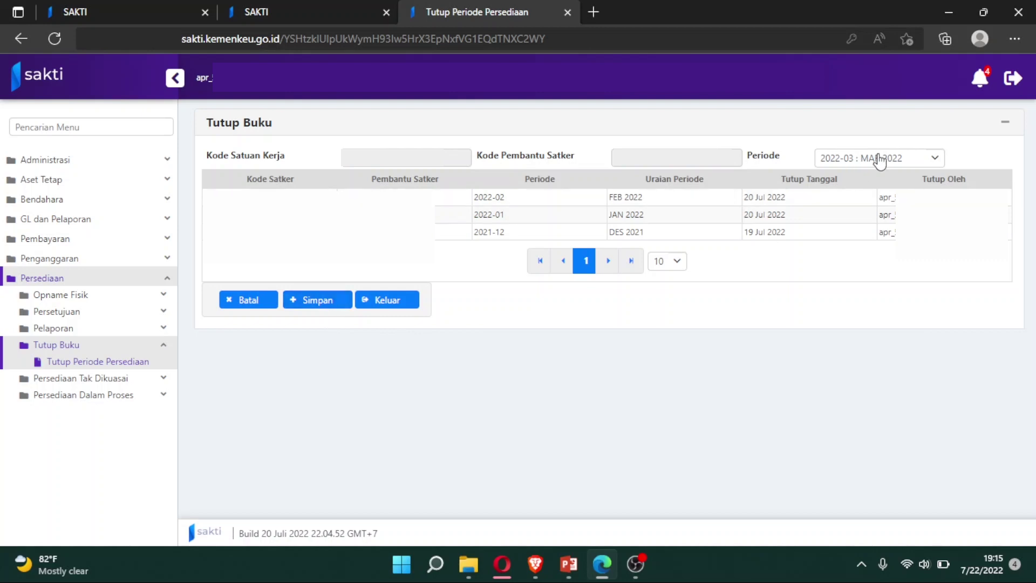
pyautogui.click(311, 306)
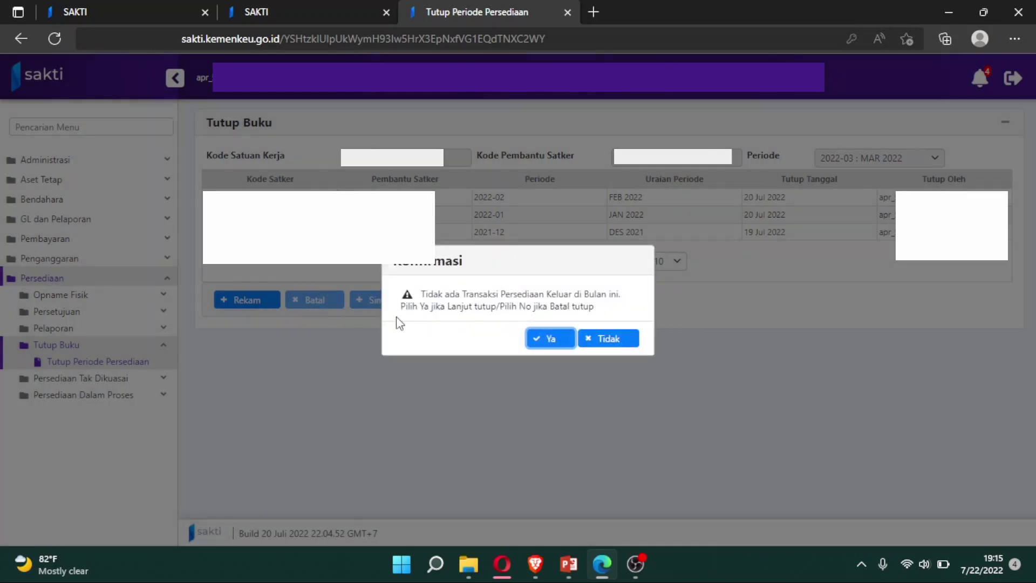
pyautogui.click(553, 345)
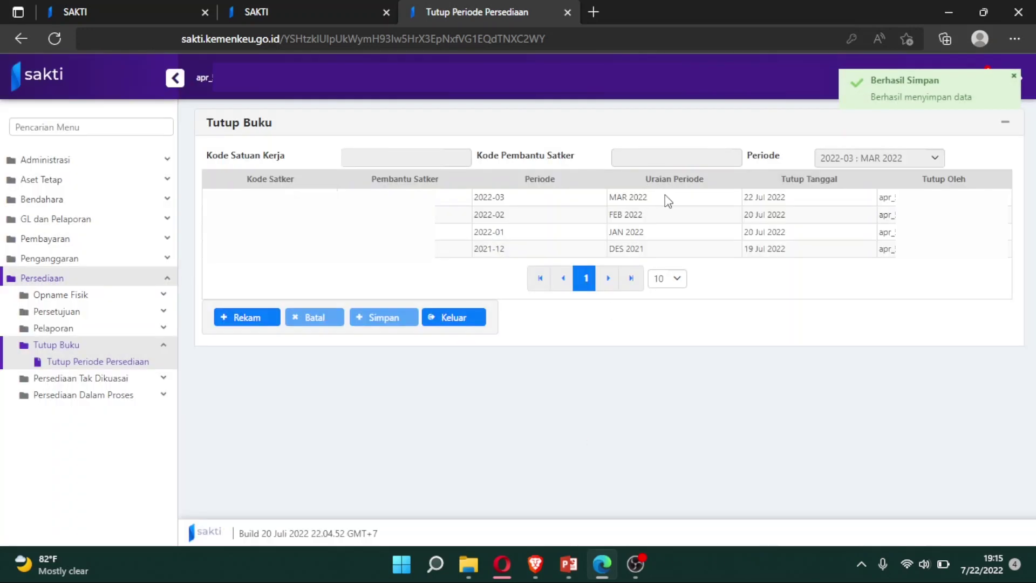
pyautogui.click(687, 203)
pyautogui.click(687, 205)
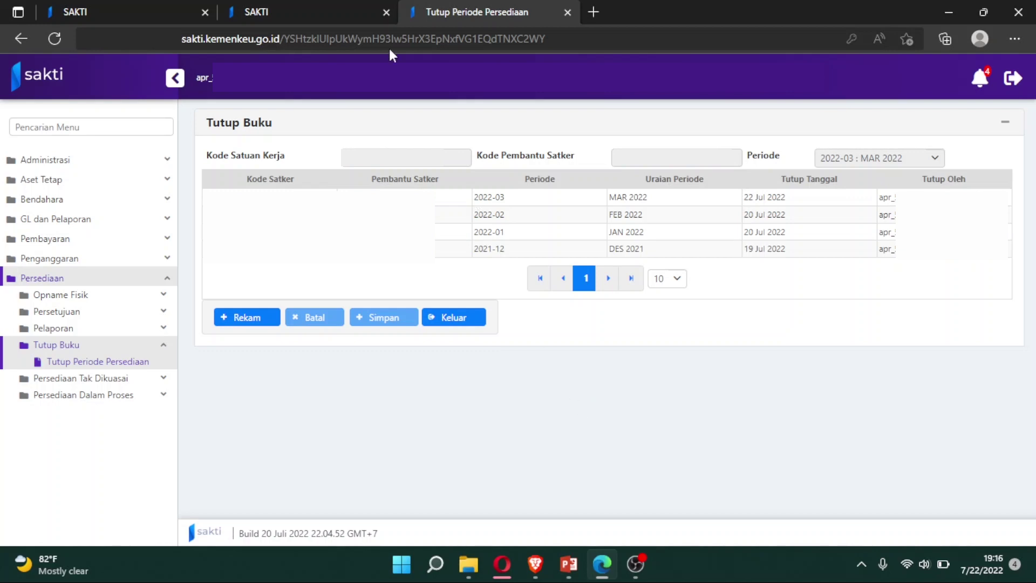
# Switch to the operator's SAKTI session and check the operator account's Kewenangan for OPERATOR ASET in Pengelolaan Pengguna.
pyautogui.click(341, 9)
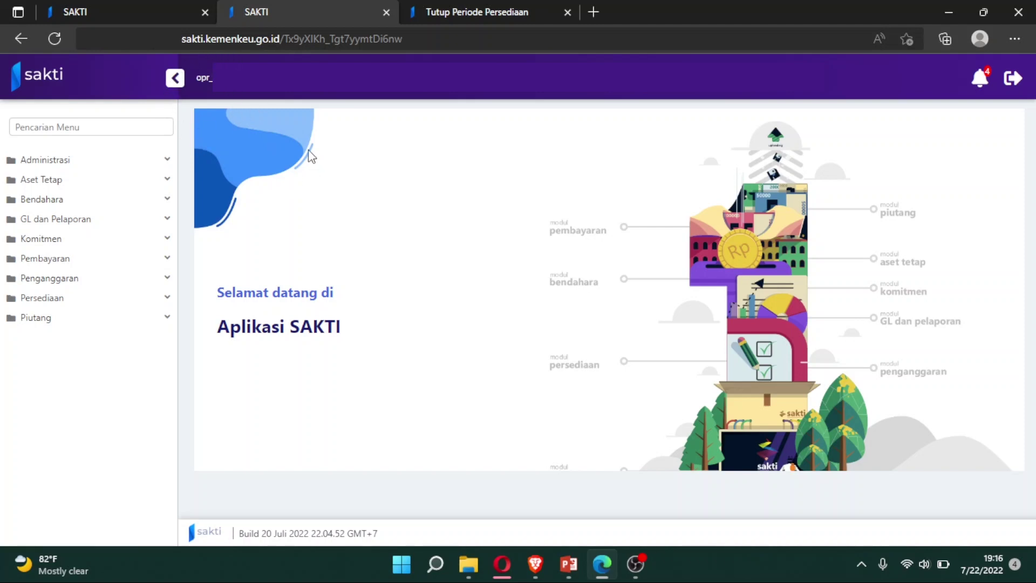
pyautogui.click(150, 162)
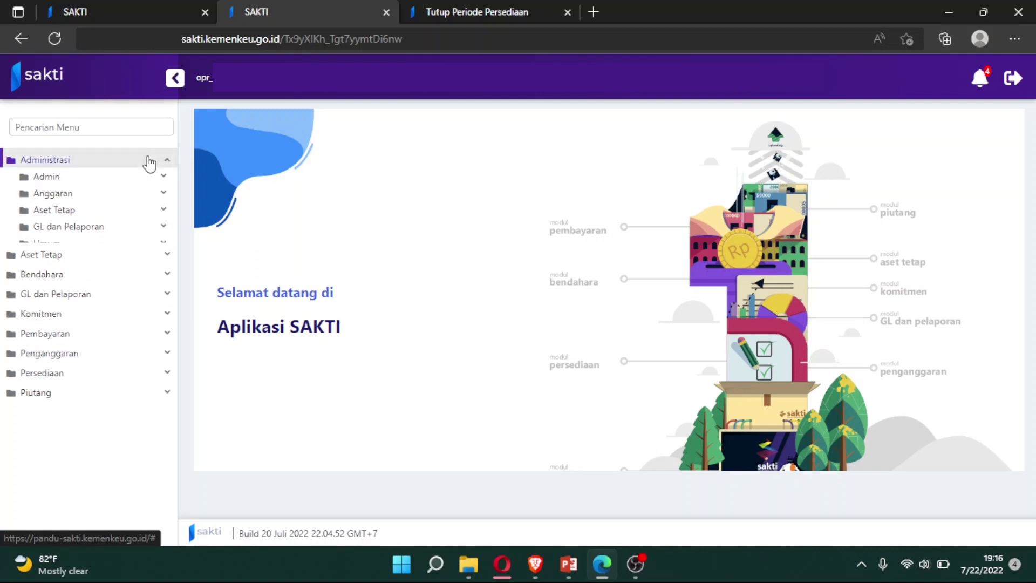
pyautogui.click(166, 183)
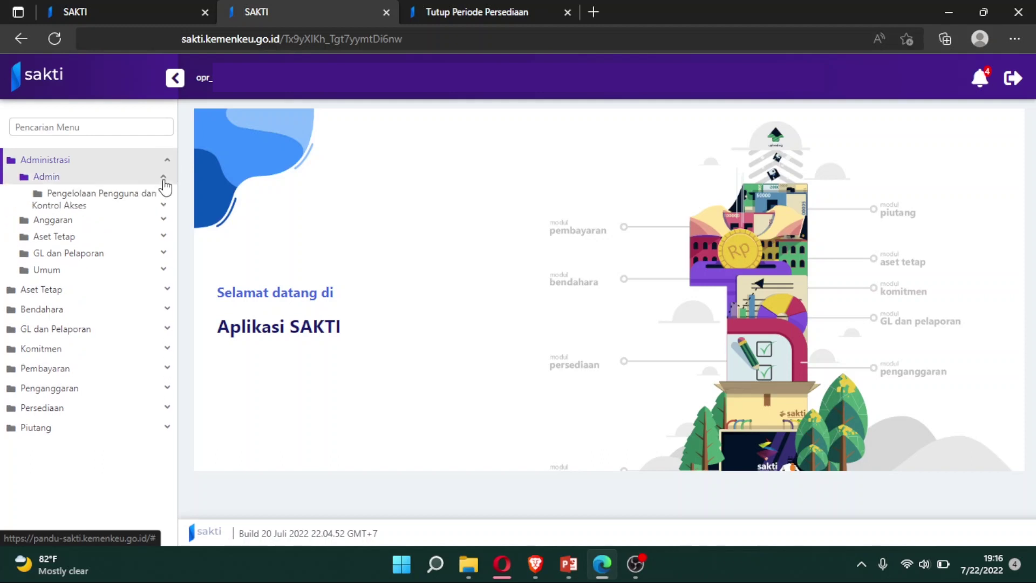
pyautogui.click(163, 204)
pyautogui.click(151, 222)
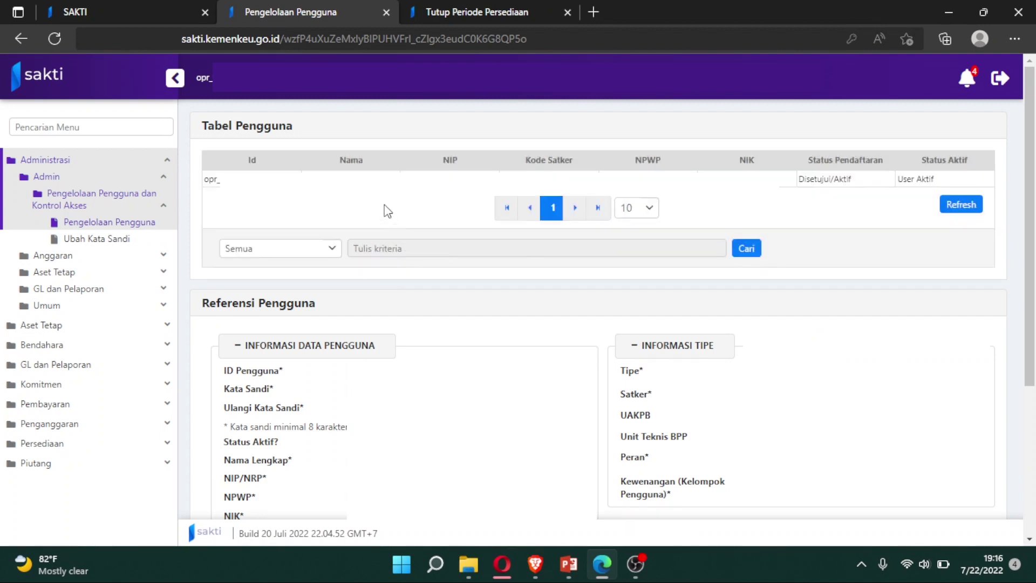
pyautogui.click(378, 179)
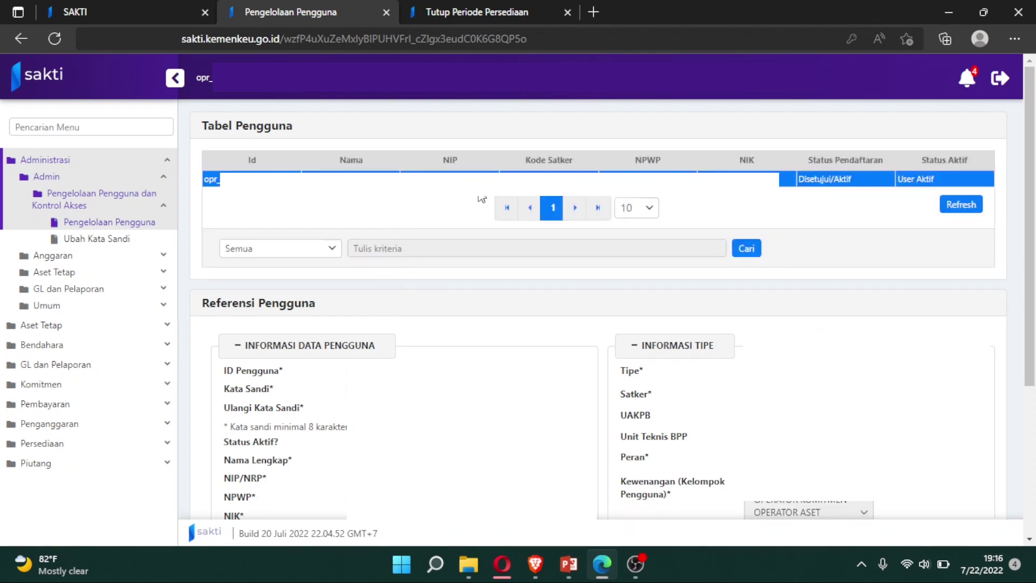
pyautogui.scroll(-5, 1034, 244)
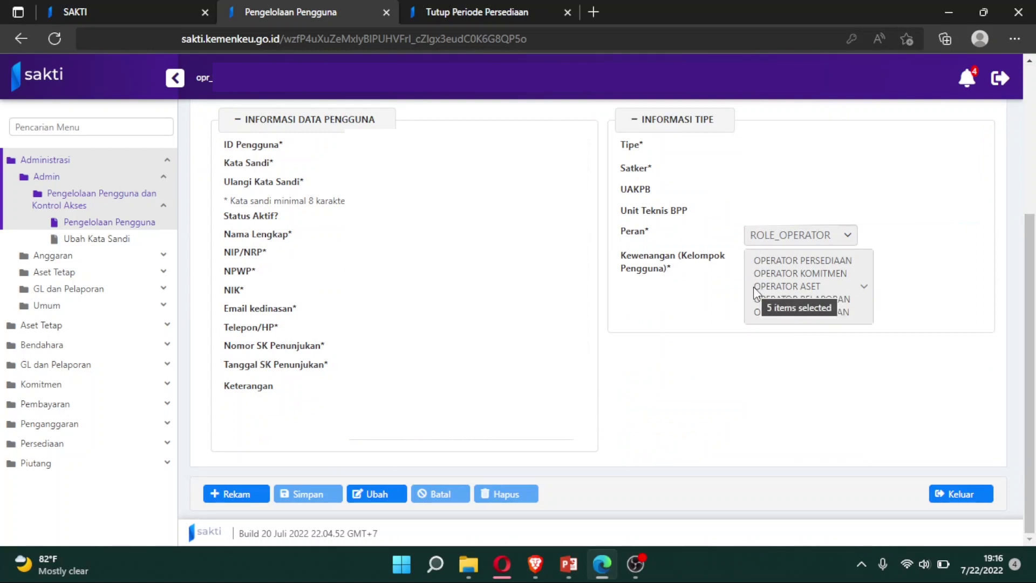
pyautogui.moveTo(755, 287); pyautogui.dragTo(821, 287)
pyautogui.click(825, 383)
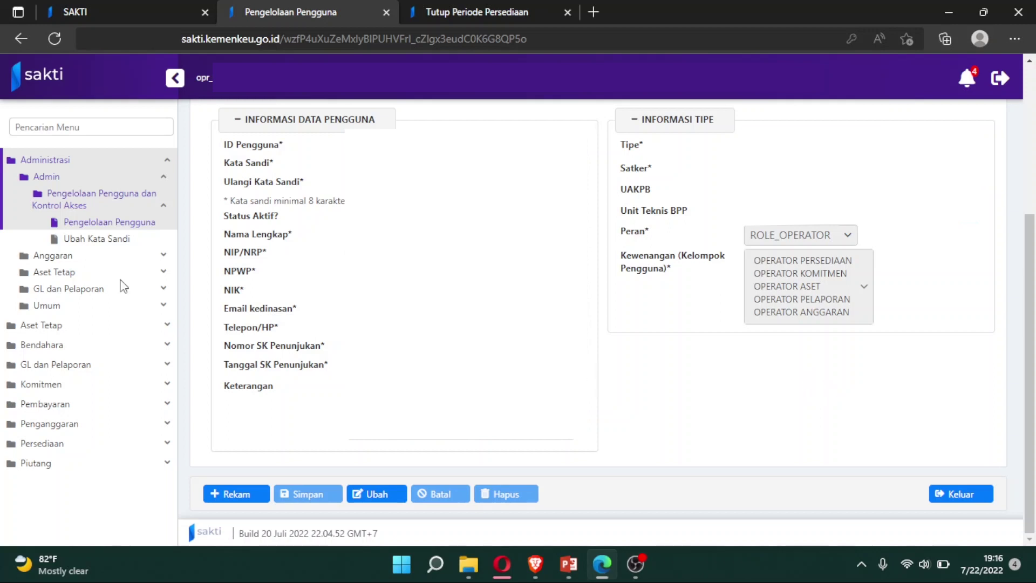
# Open the Penutupan Periode Bulanan page for Aset Tetap in the operator's session.
pyautogui.click(98, 160)
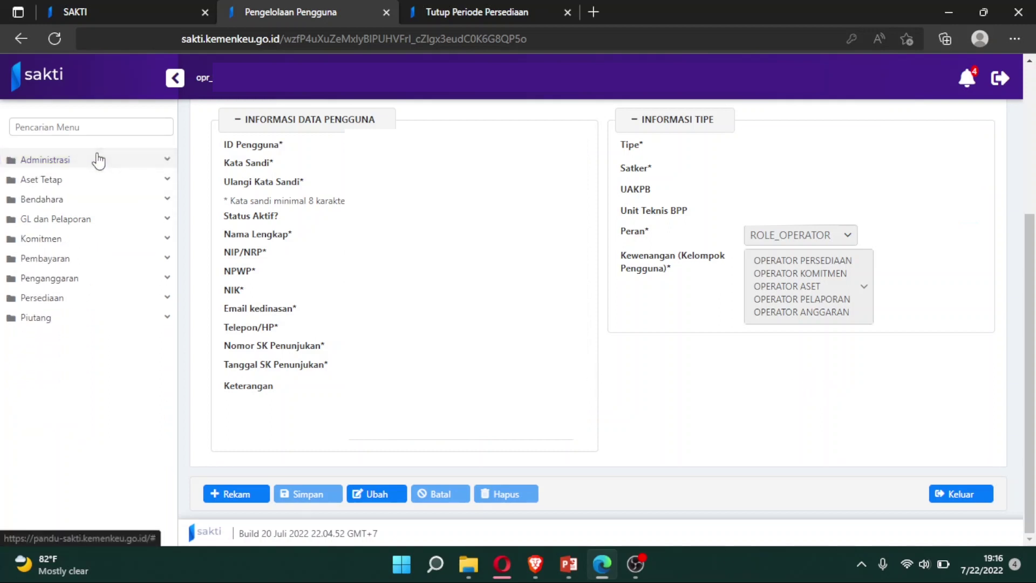
pyautogui.click(141, 186)
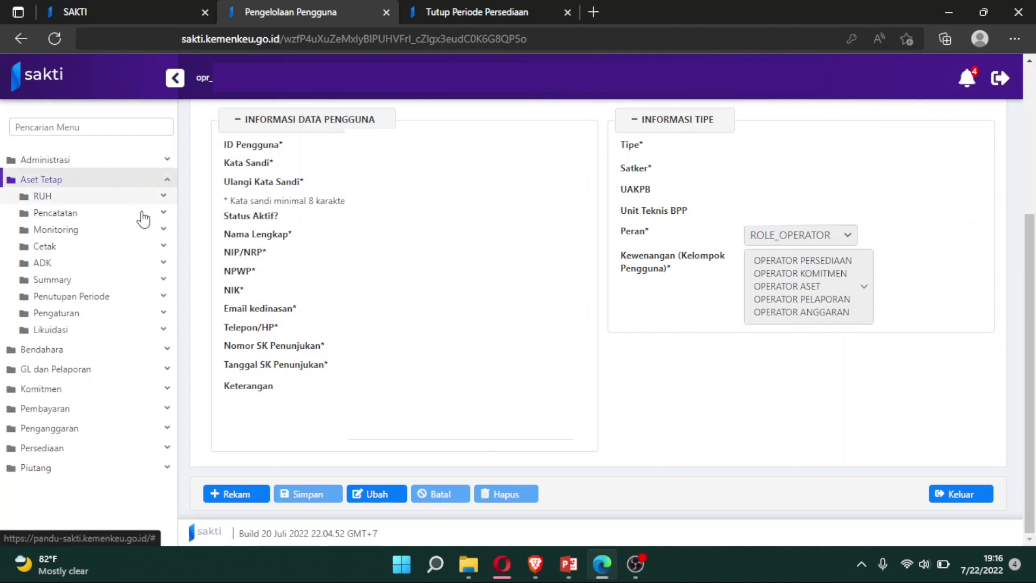
pyautogui.click(146, 302)
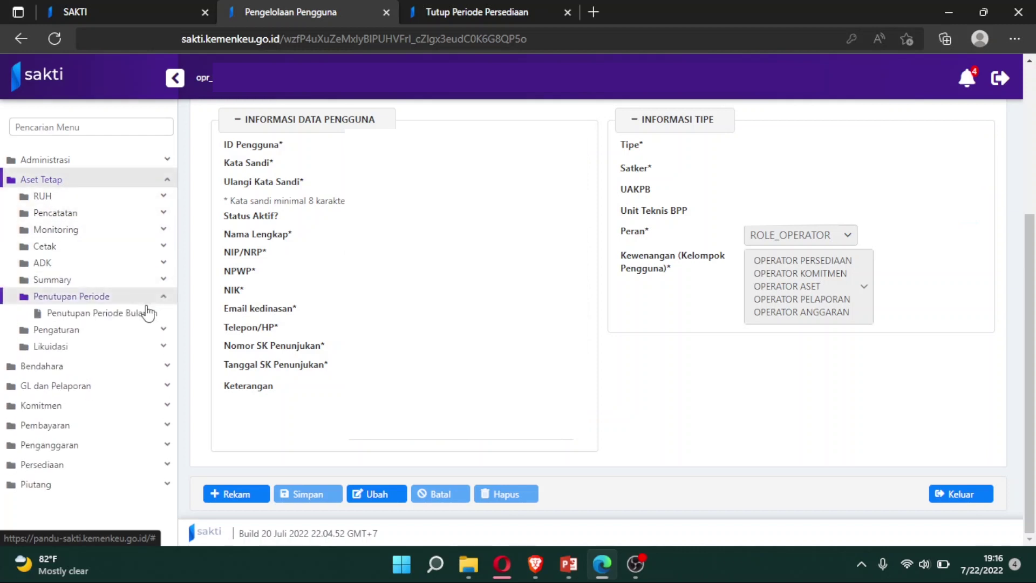
pyautogui.click(147, 313)
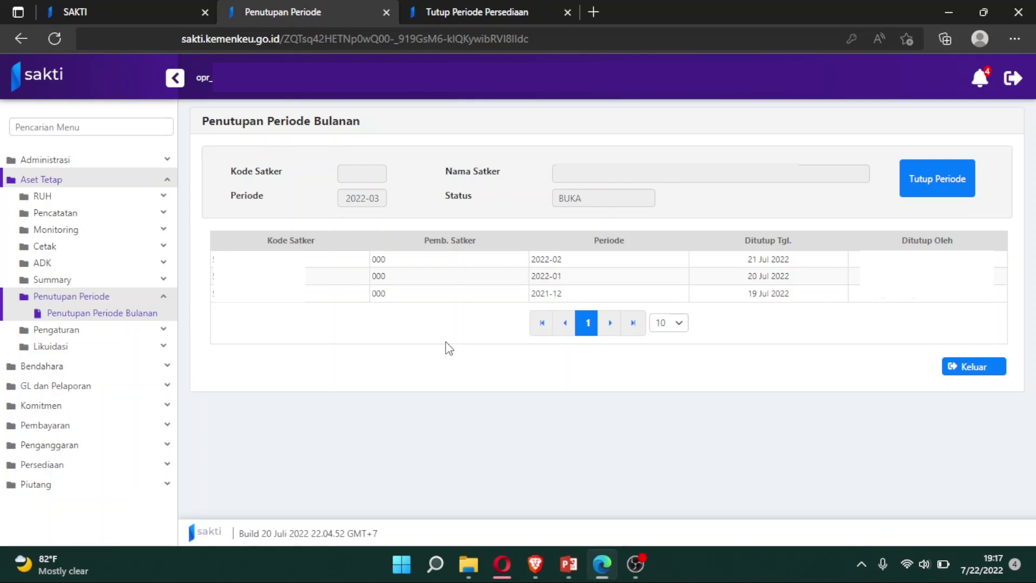
# Switch to the approver's session and view its Penutupan Periode Bulanan page for Aset Tetap.
pyautogui.click(516, 7)
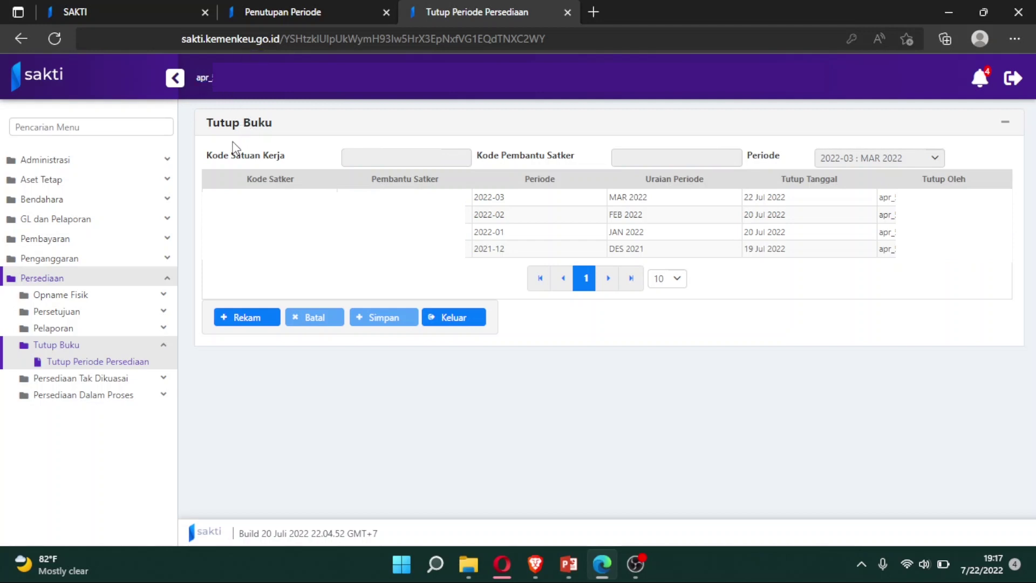
pyautogui.click(110, 180)
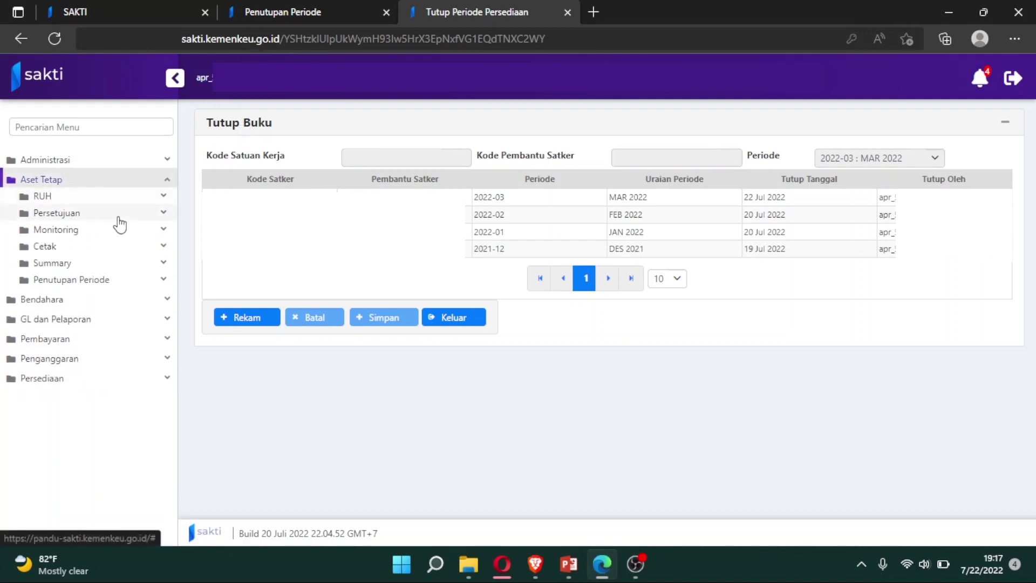
pyautogui.click(116, 280)
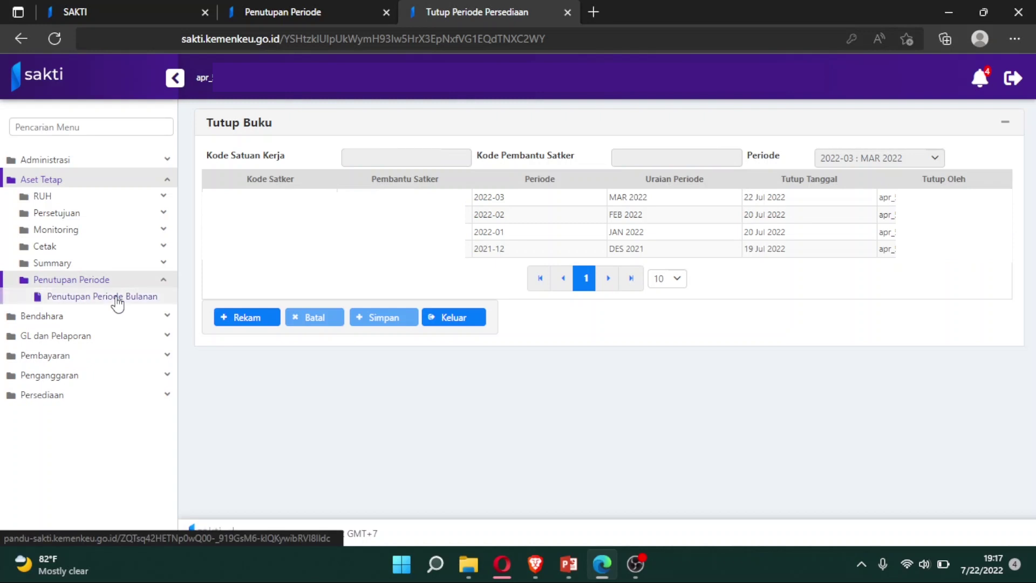
pyautogui.click(117, 302)
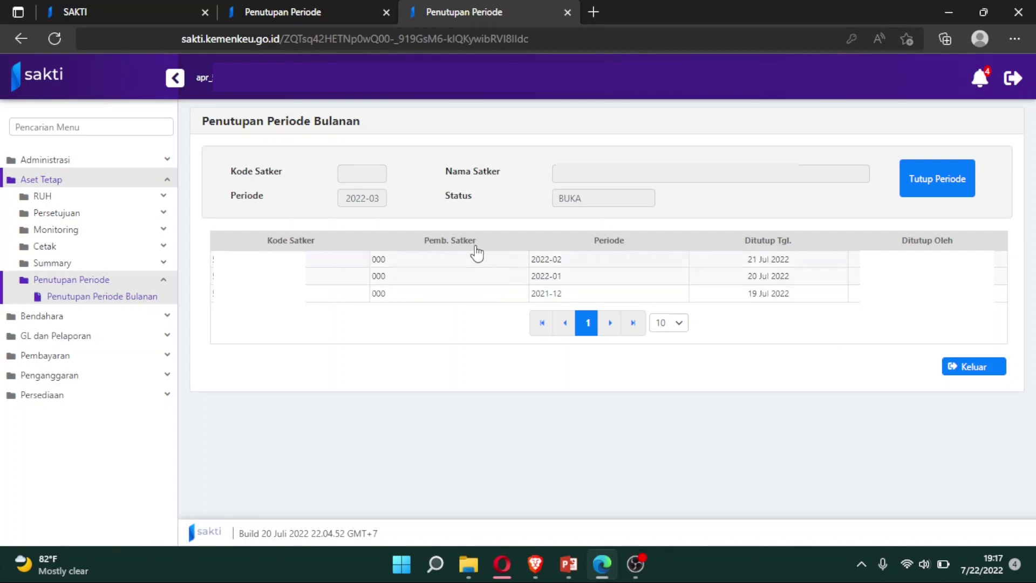
# Return to the operator's session and examine which Perolehan and Perubahan transactions are available for Transaksi BMN in Aset Tetap's RUH section.
pyautogui.click(275, 7)
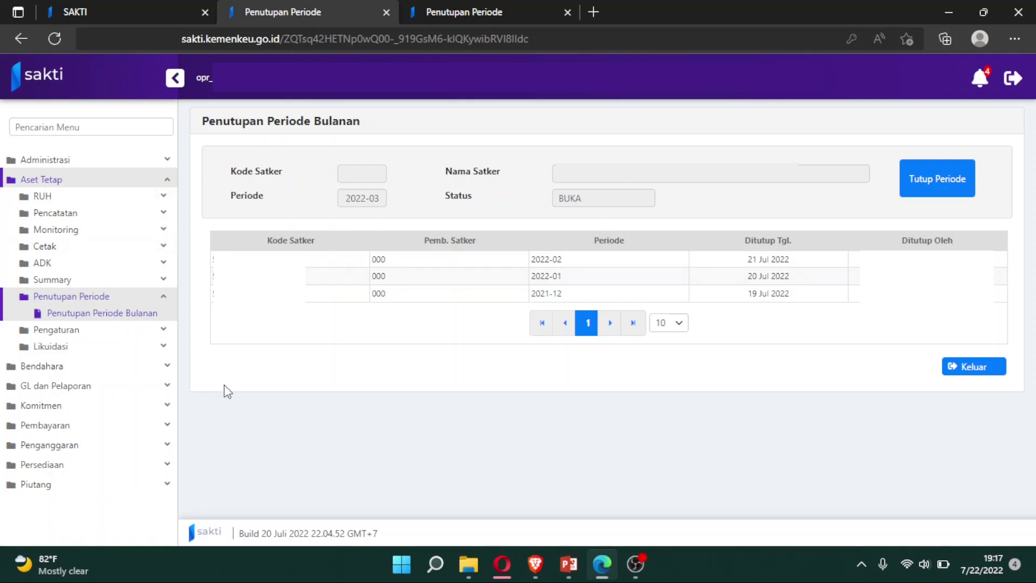
pyautogui.click(107, 197)
pyautogui.click(107, 214)
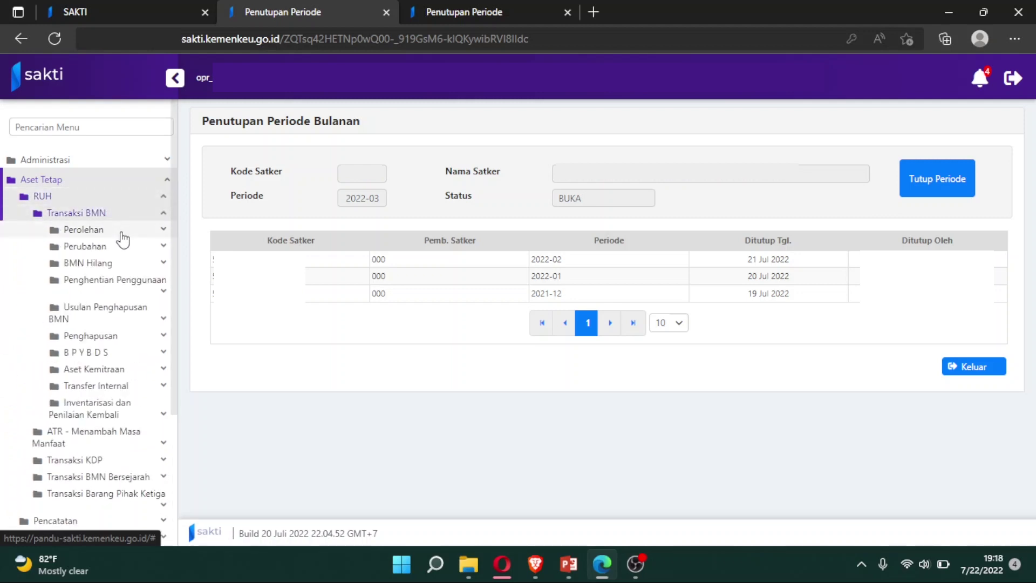
pyautogui.click(123, 235)
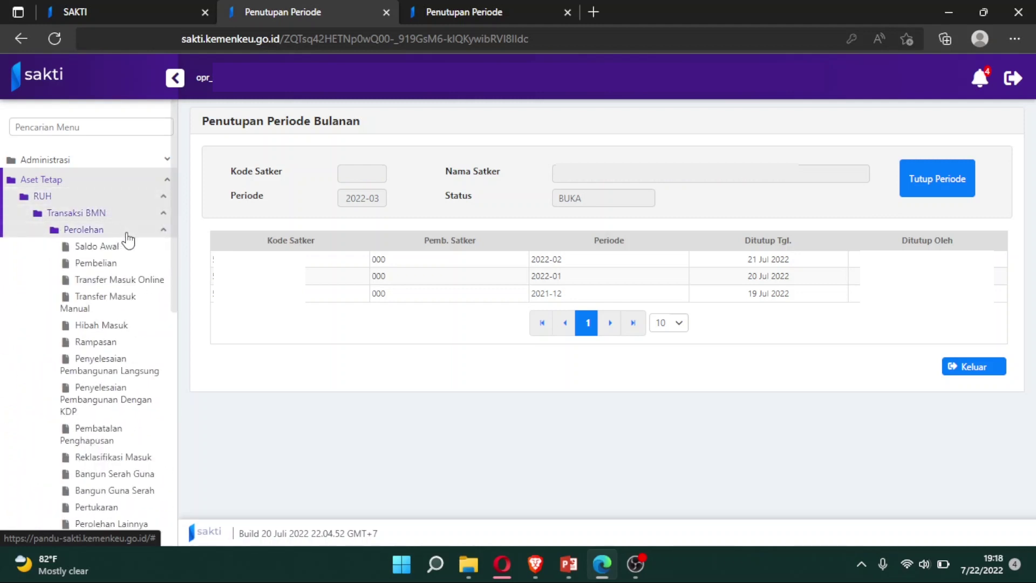
pyautogui.scroll(-1, 149, 389)
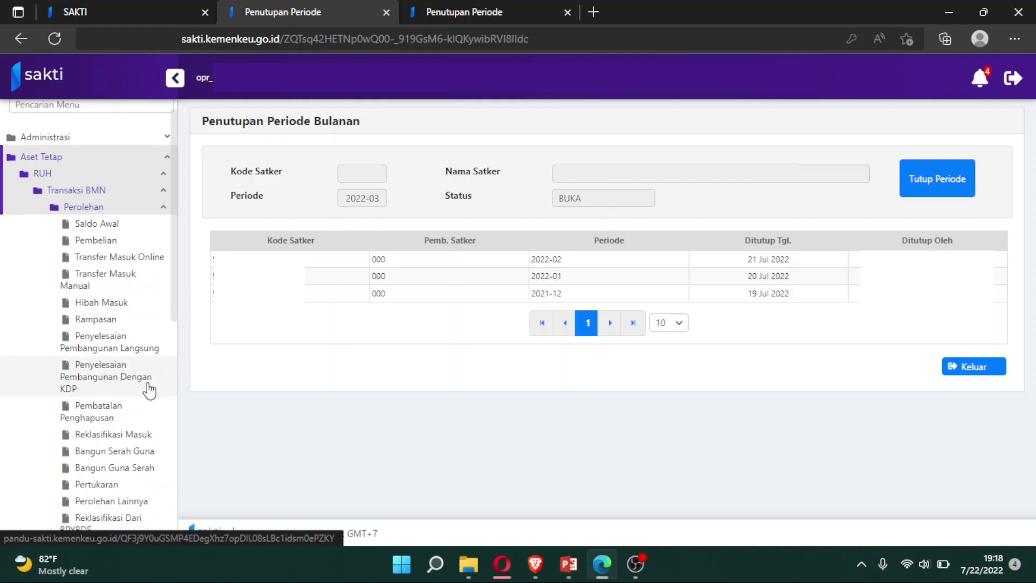
pyautogui.scroll(-6, 150, 389)
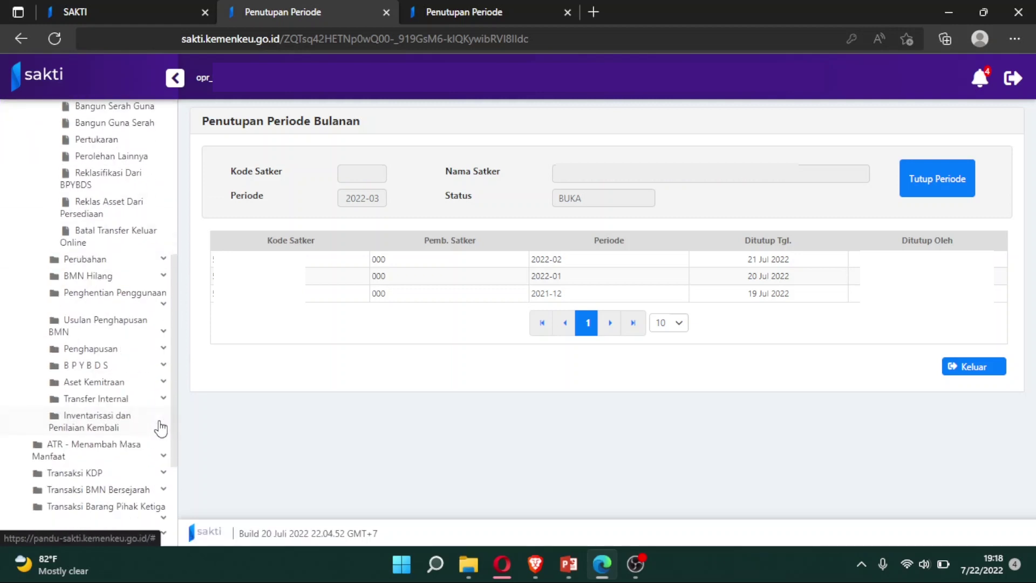
pyautogui.click(107, 260)
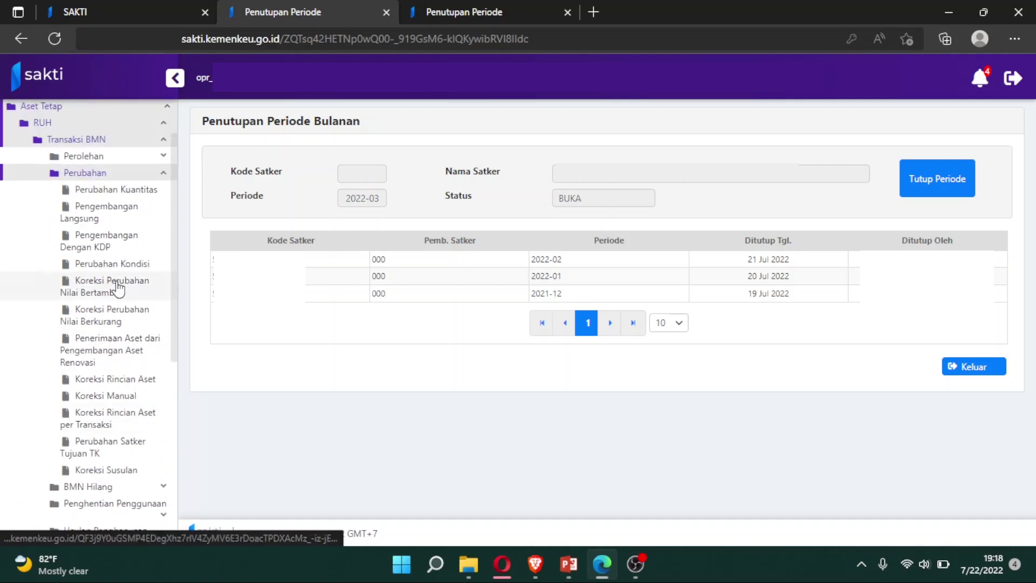
pyautogui.scroll(-3, 120, 289)
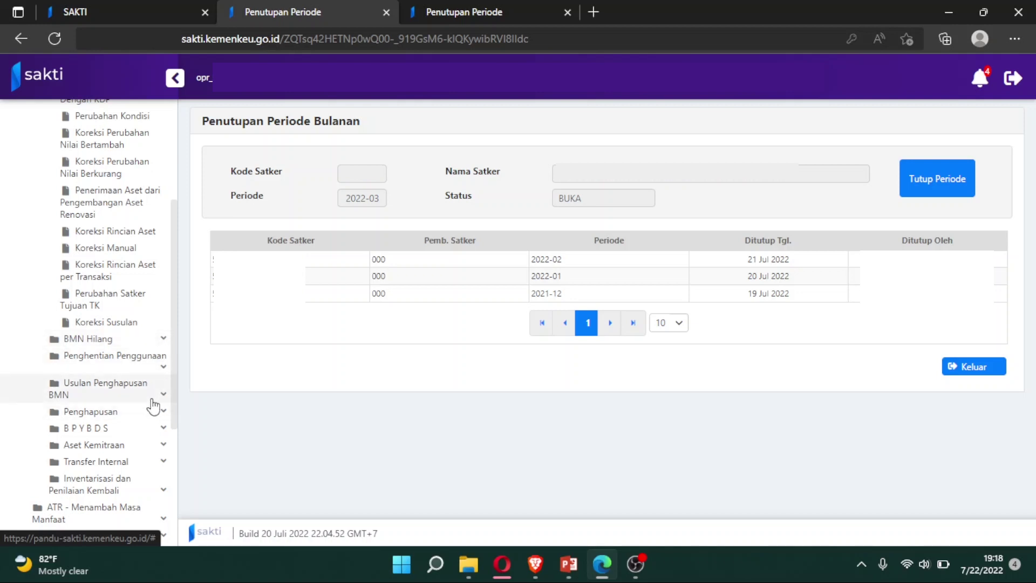
pyautogui.scroll(4, 156, 403)
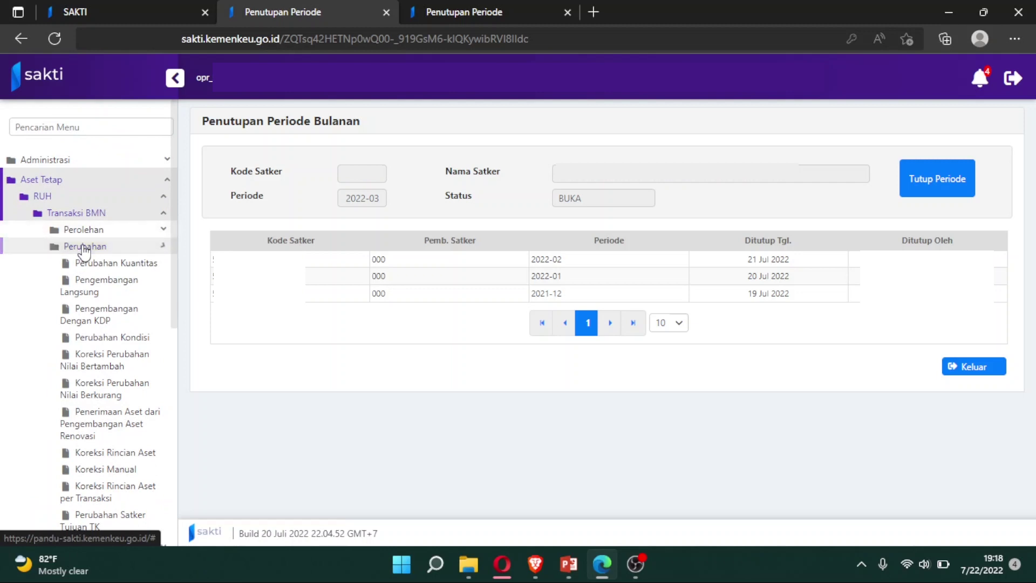
pyautogui.click(85, 247)
pyautogui.click(80, 214)
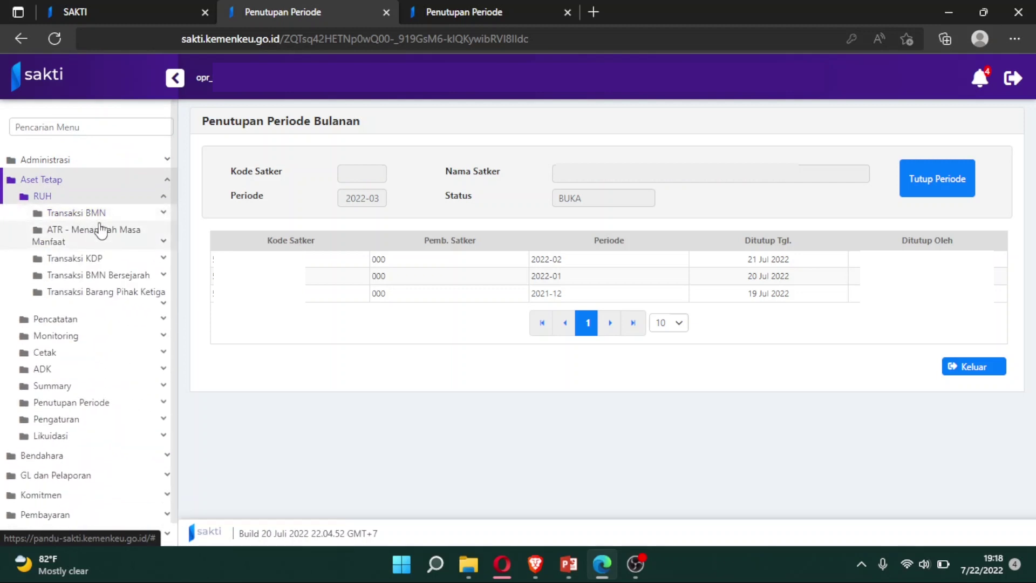
pyautogui.click(87, 201)
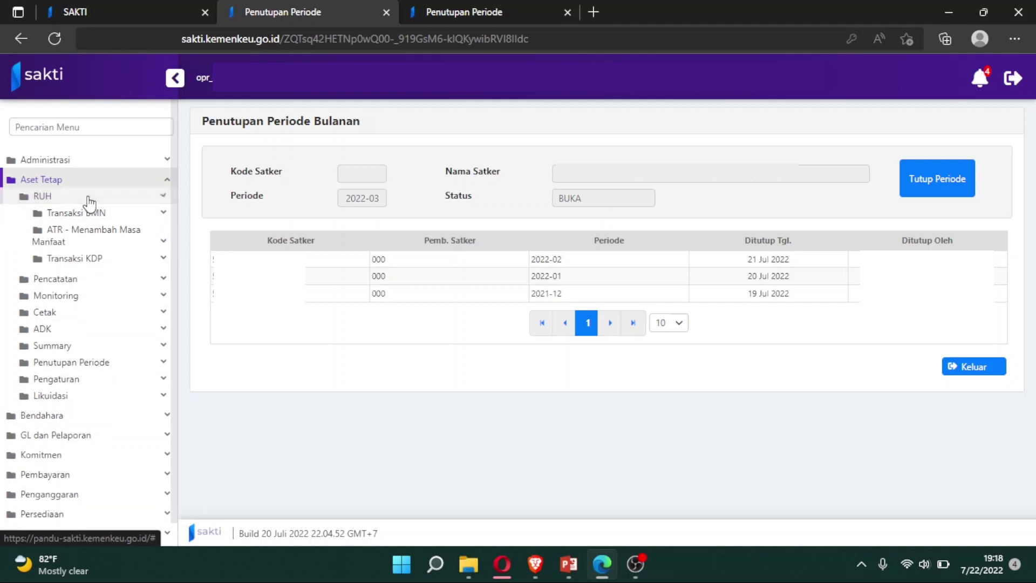
pyautogui.click(100, 302)
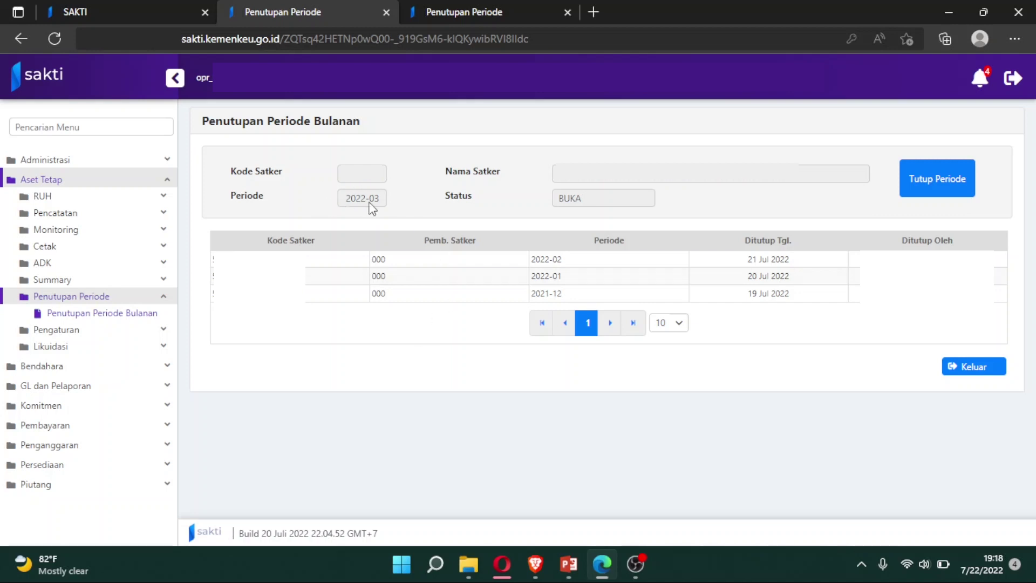
# Close the Aset Tetap monthly period 2022-03 and agree to the period closing.
pyautogui.moveTo(356, 200); pyautogui.dragTo(380, 201)
pyautogui.click(391, 209)
pyautogui.click(942, 184)
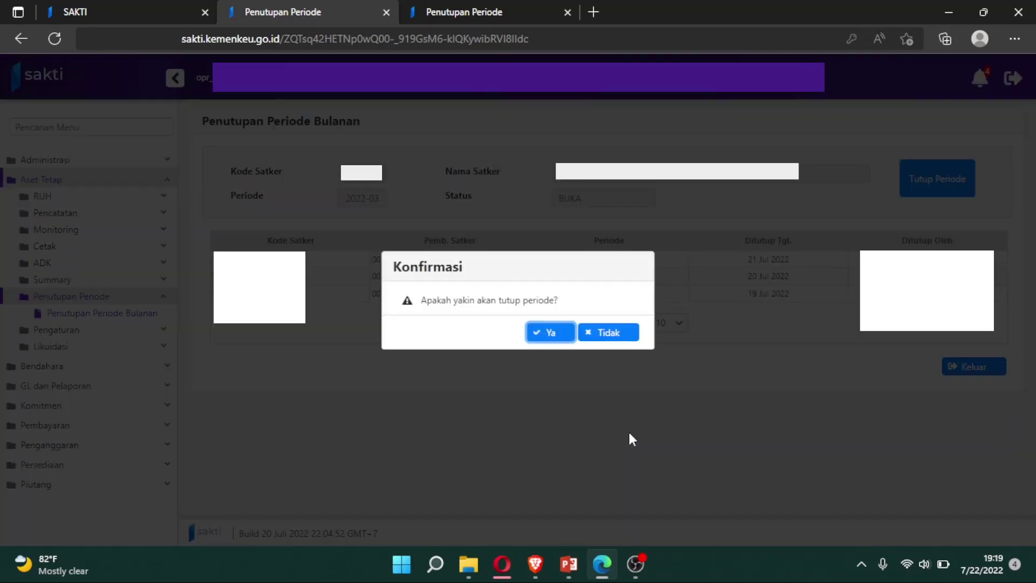
pyautogui.click(553, 335)
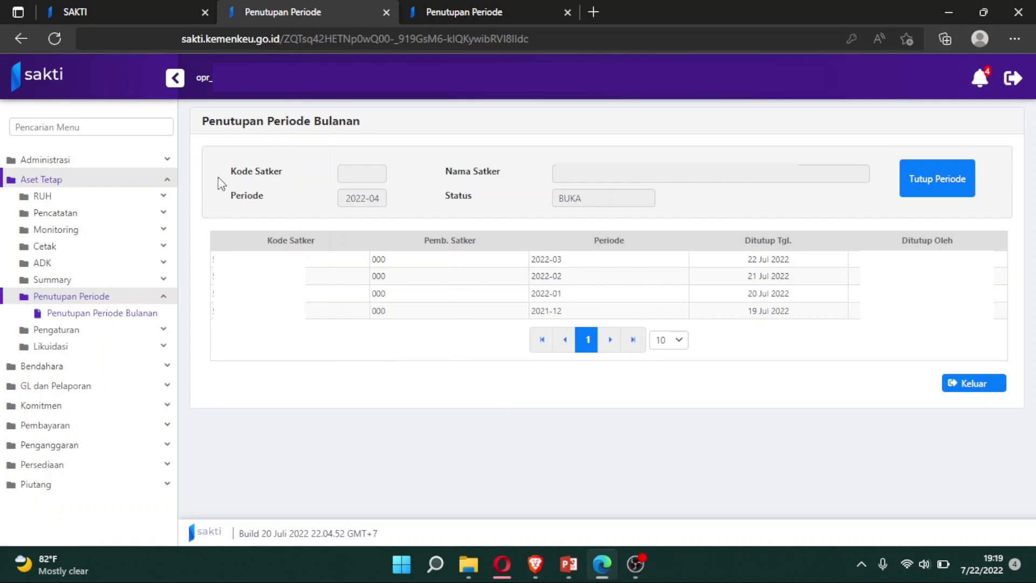
# Check the operator account's Kewenangan for OPERATOR PELAPORAN in Pengelolaan Pengguna.
pyautogui.click(171, 183)
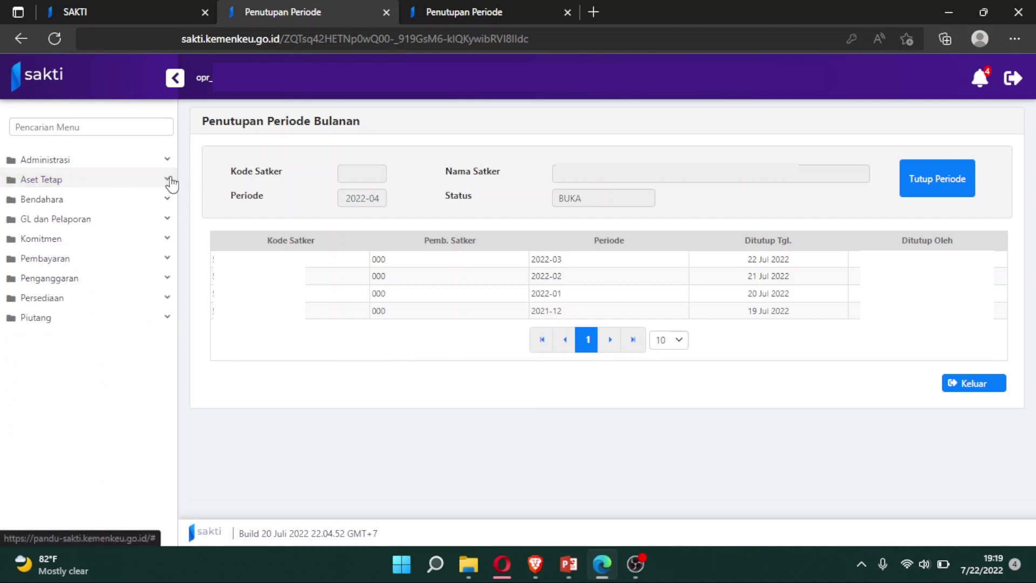
pyautogui.click(158, 223)
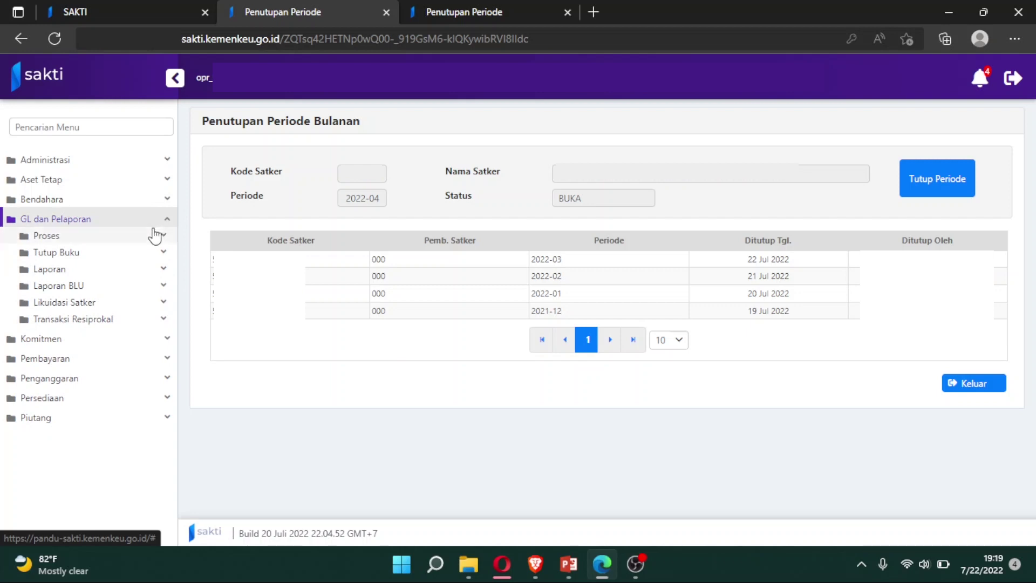
pyautogui.click(139, 162)
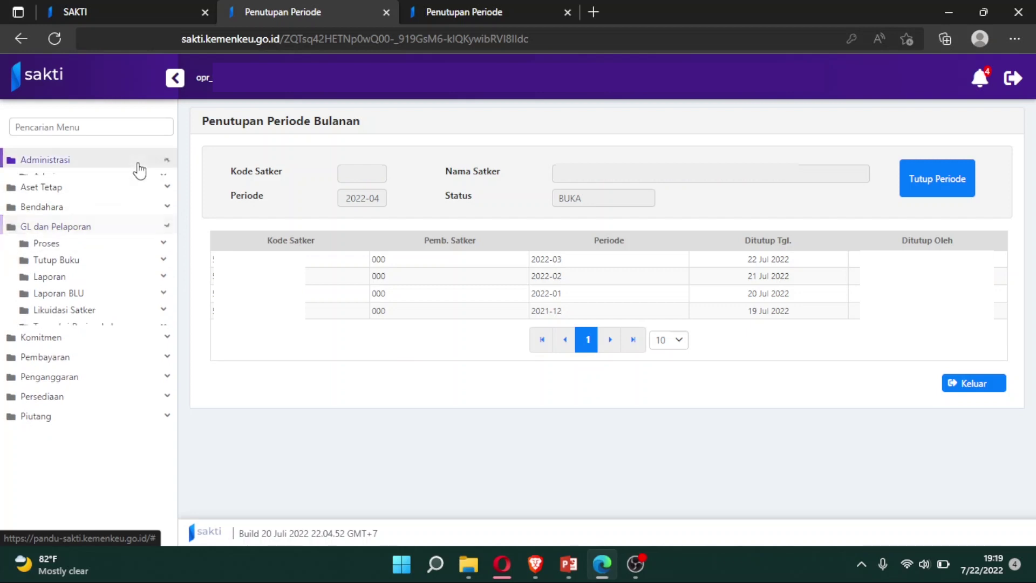
pyautogui.click(139, 177)
pyautogui.click(151, 204)
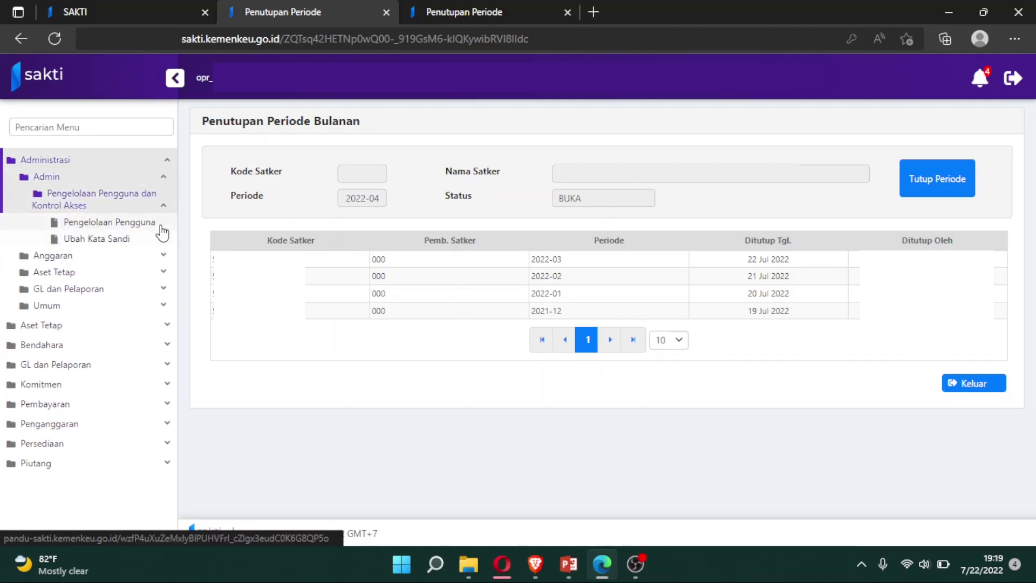
pyautogui.click(161, 223)
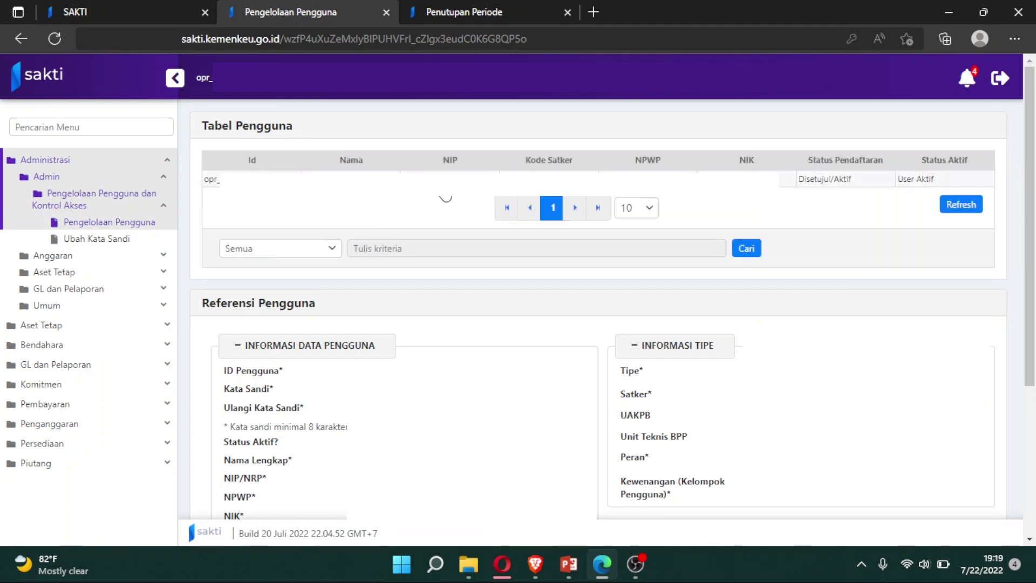
pyautogui.scroll(-5, 751, 302)
pyautogui.click(846, 334)
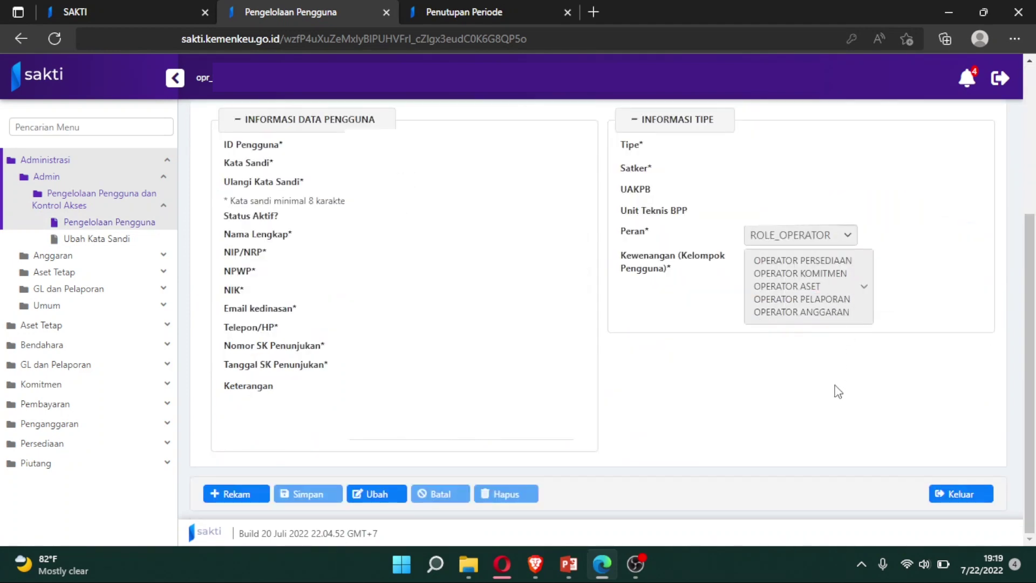
# View the Tutup Buku page of the GL dan Pelaporan module.
pyautogui.click(83, 165)
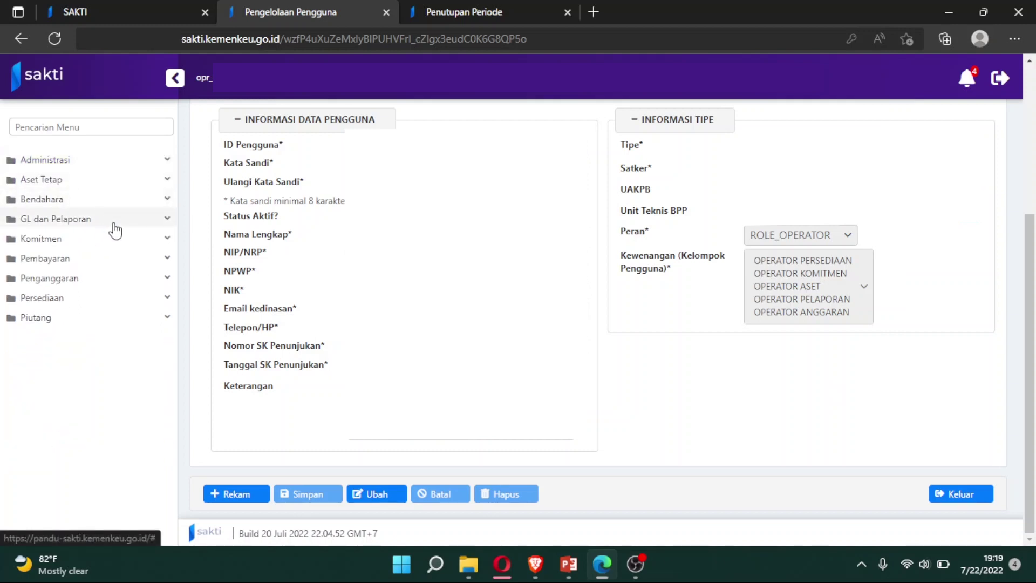
pyautogui.click(114, 224)
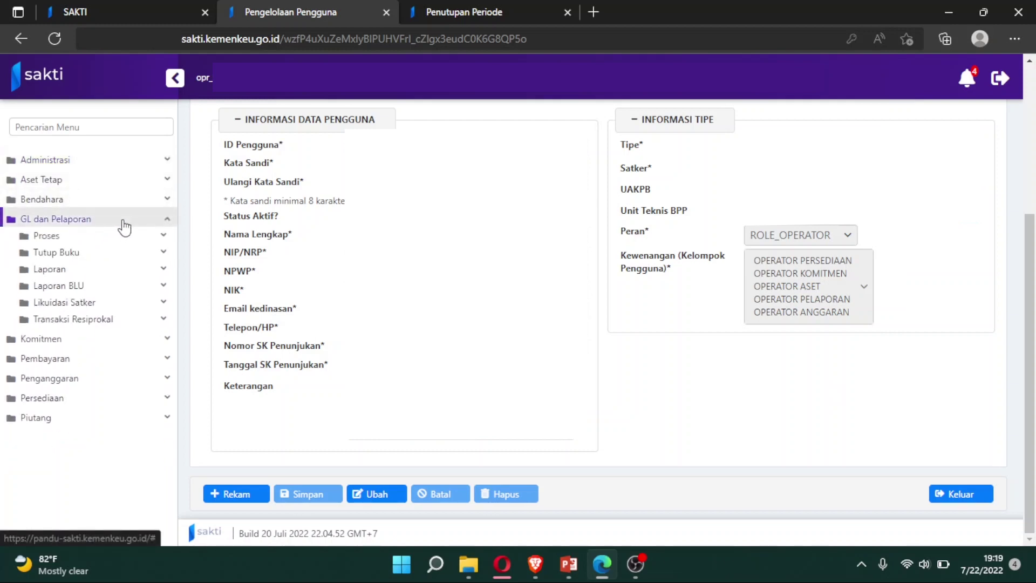
pyautogui.click(149, 254)
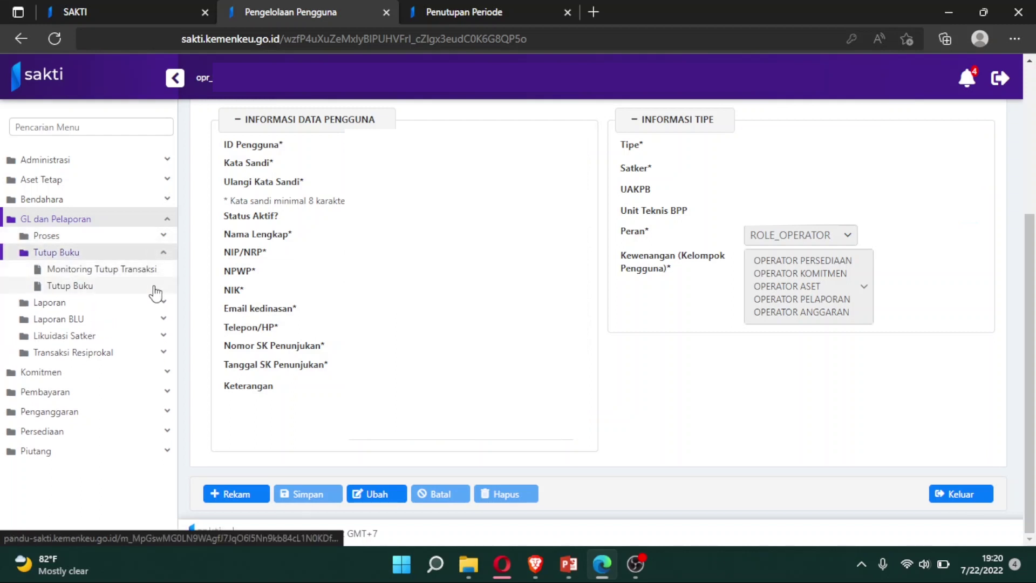
pyautogui.click(156, 292)
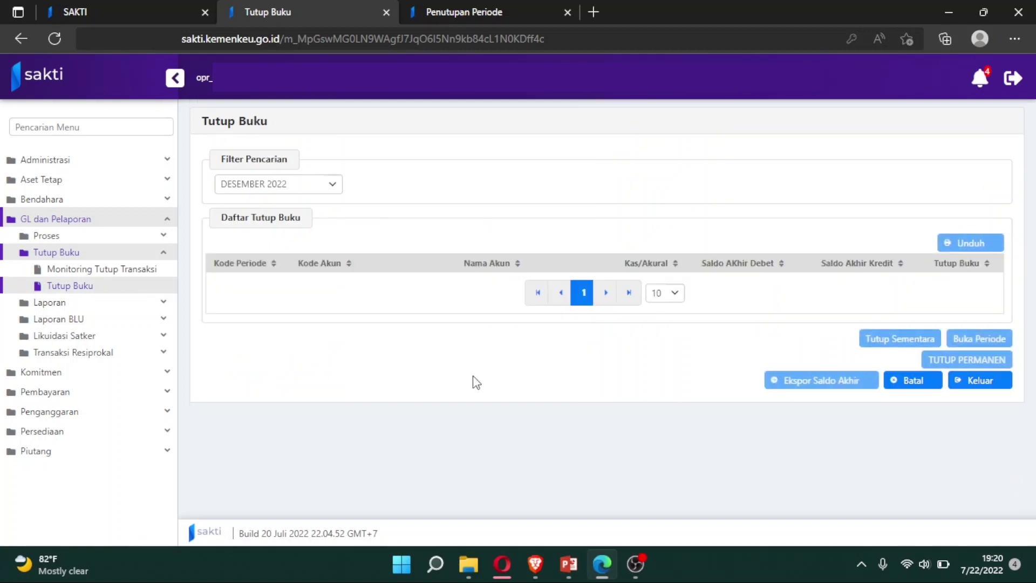
# Open Validasi Jurnal from the GL dan Pelaporan processes and bring up the Daftar Jurnal with its validation options.
pyautogui.click(164, 253)
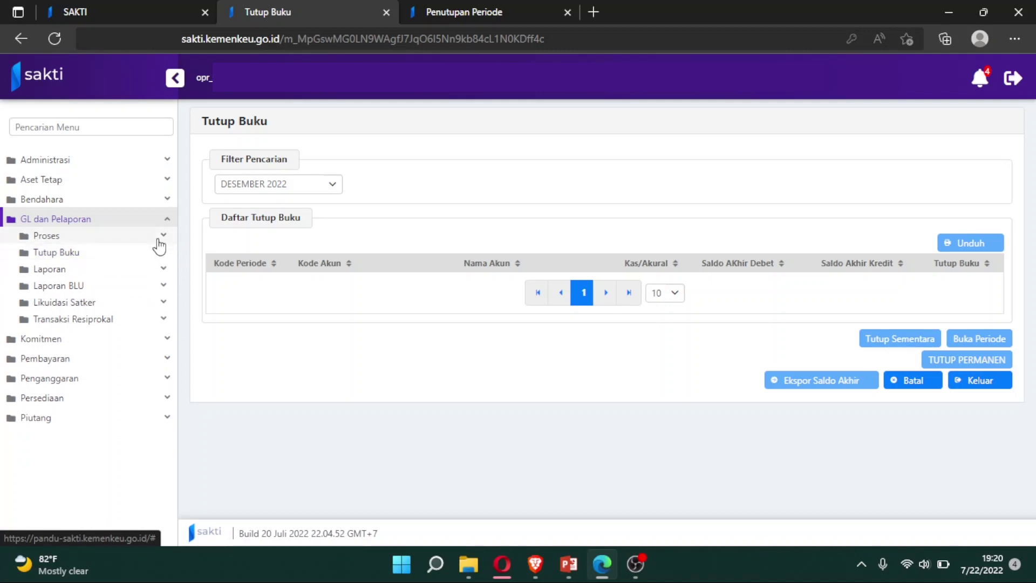
pyautogui.click(160, 239)
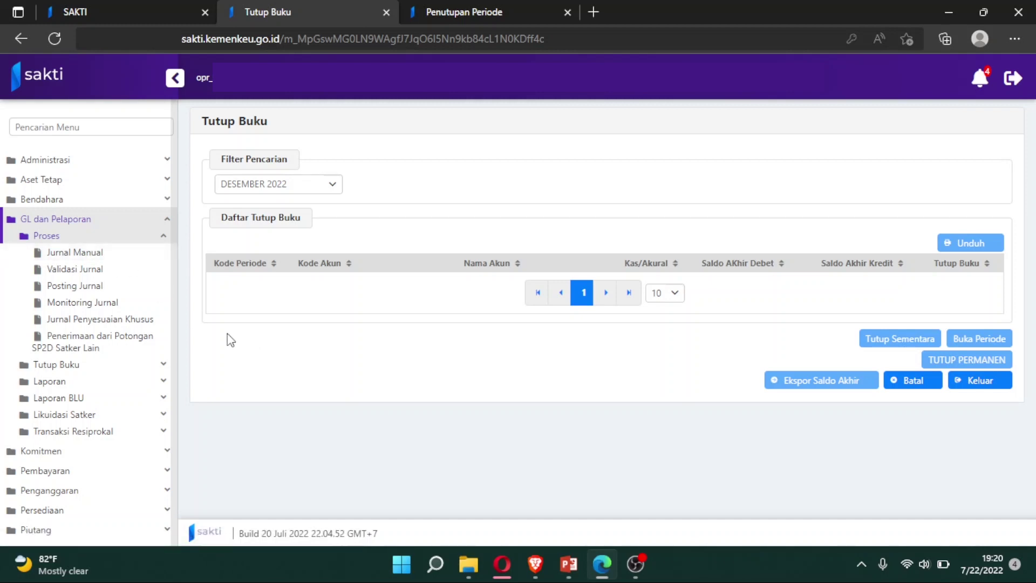
pyautogui.click(109, 273)
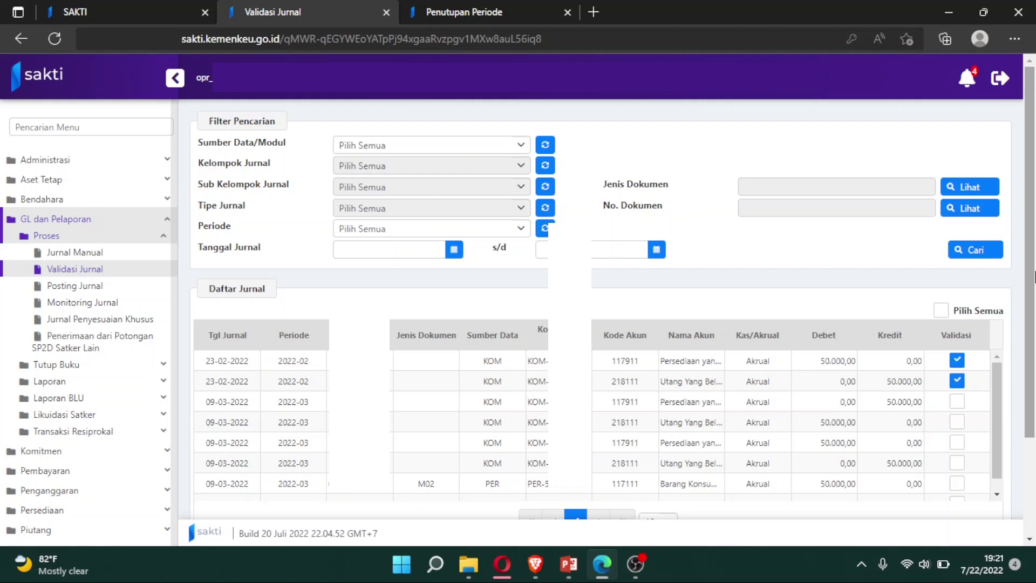
pyautogui.moveTo(1035, 277); pyautogui.dragTo(1035, 376)
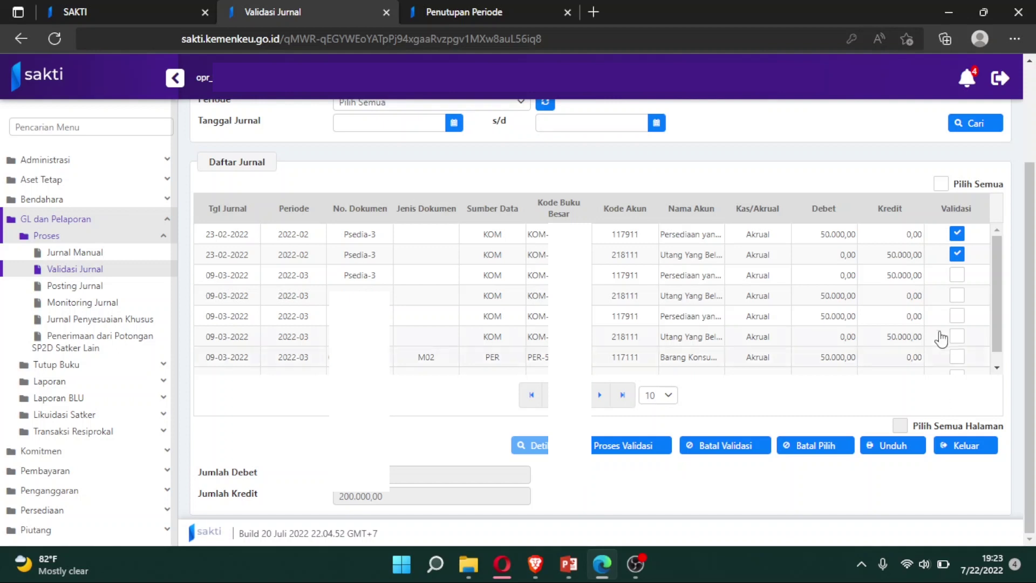
# Select all journals in the Daftar Jurnal for validation, run the journal validation process and agree to it.
pyautogui.click(941, 185)
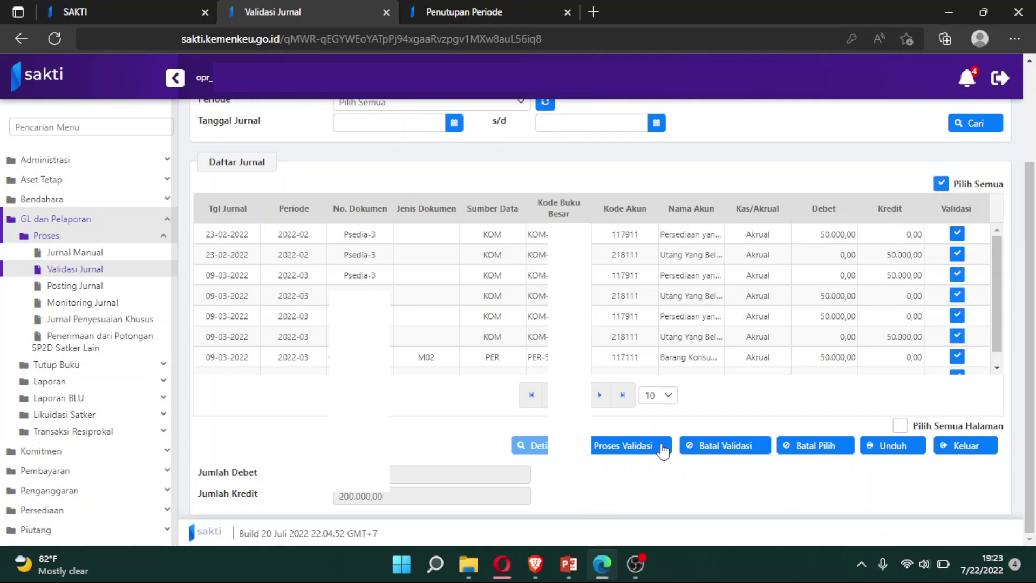
pyautogui.click(617, 451)
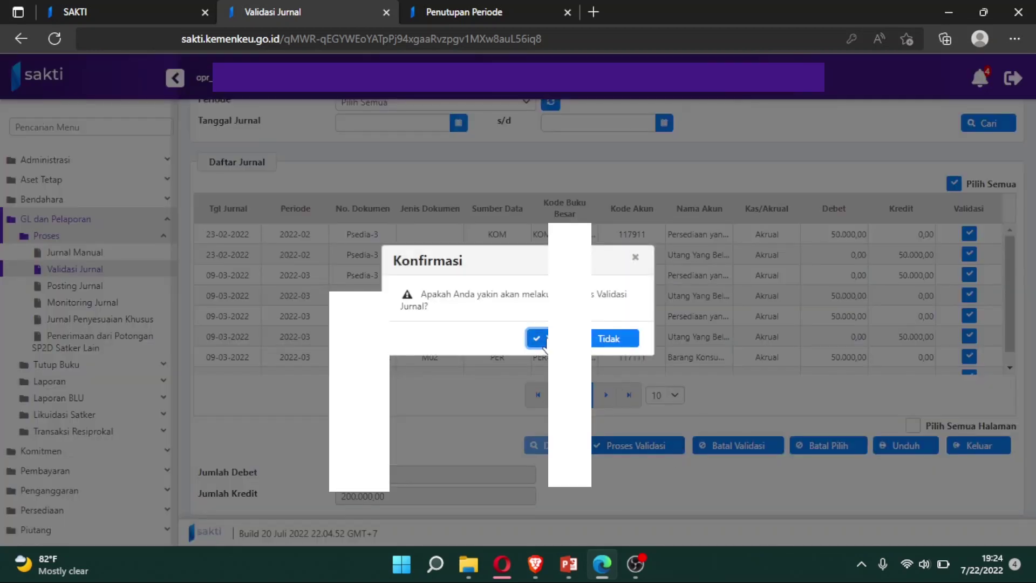
pyautogui.click(539, 338)
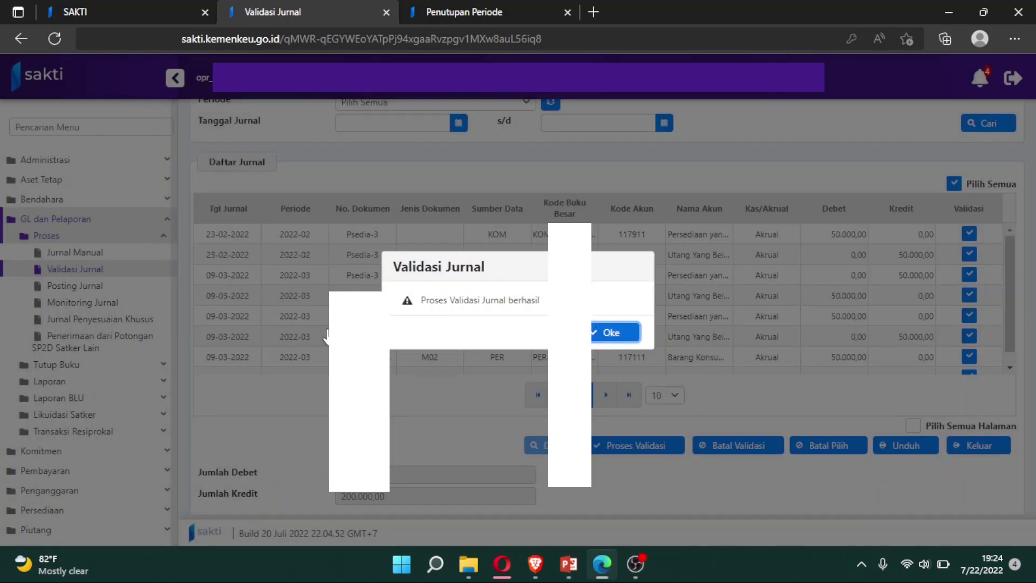
pyautogui.click(602, 332)
# Open Posting Jurnal, select all journals in the Daftar Jurnal, and process and agree to their posting.
pyautogui.click(115, 287)
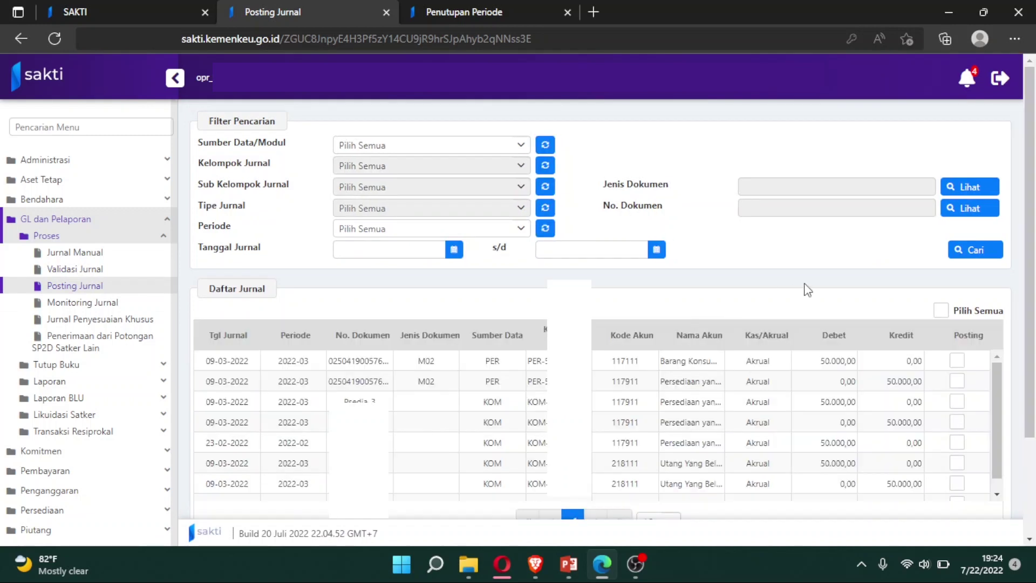
pyautogui.scroll(-1, 808, 269)
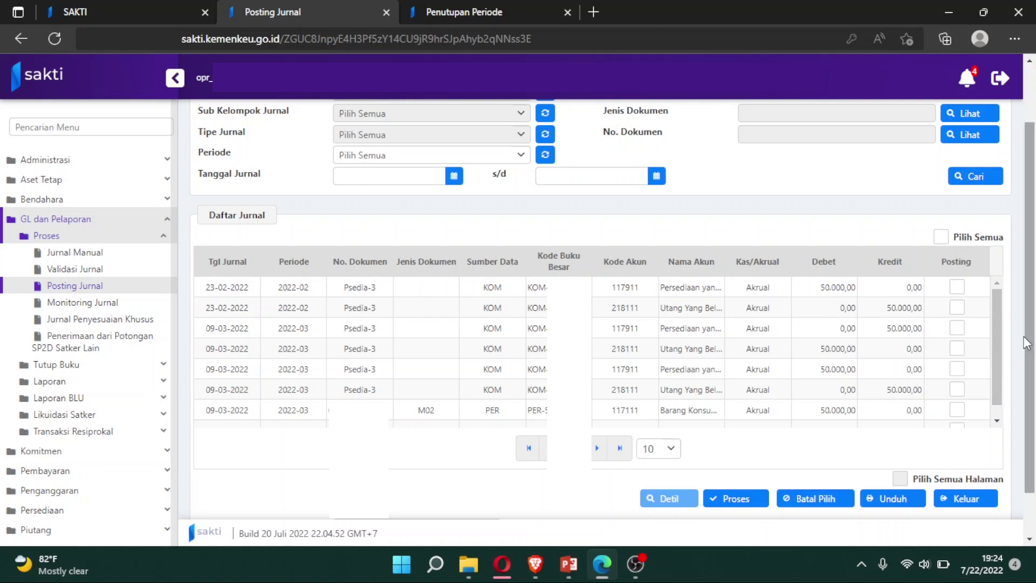
pyautogui.scroll(-1, 1002, 365)
pyautogui.scroll(1, 999, 345)
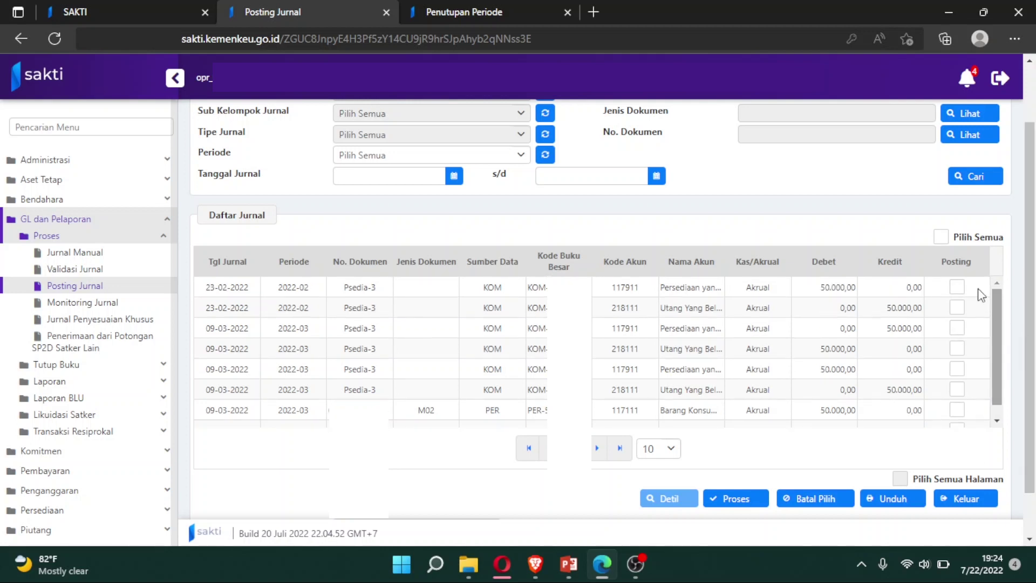
pyautogui.click(941, 238)
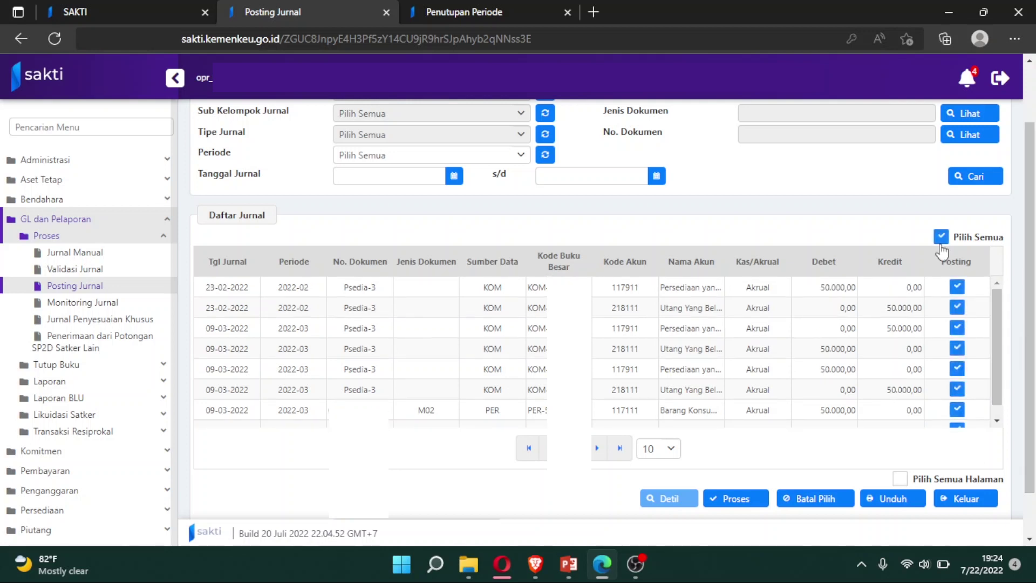
pyautogui.click(735, 499)
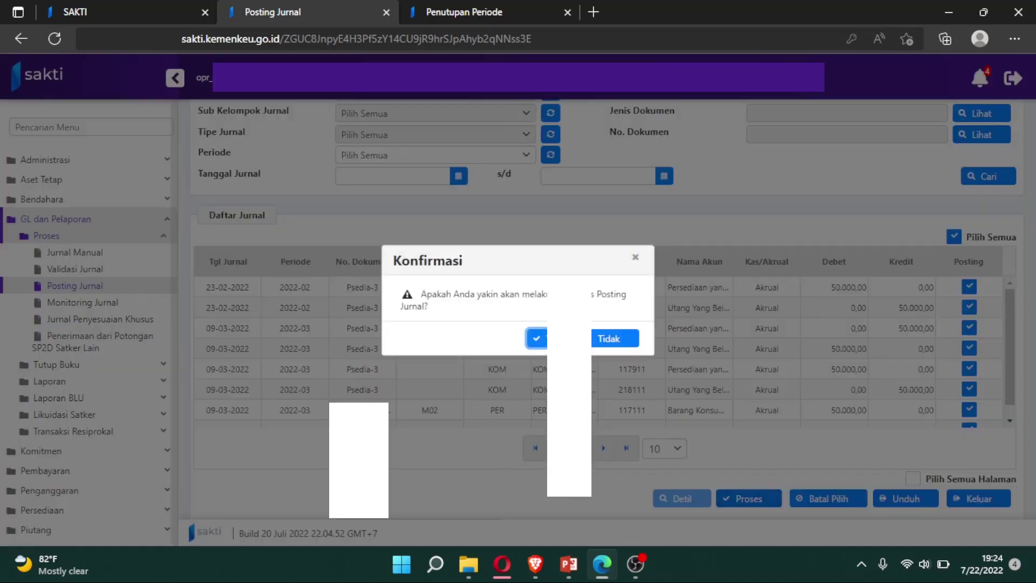
pyautogui.click(537, 336)
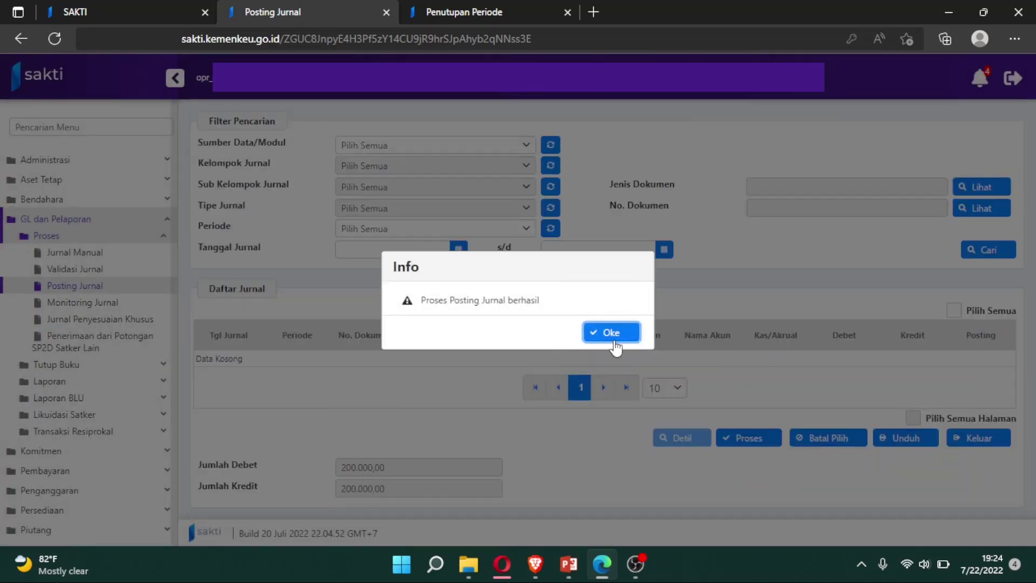
pyautogui.click(614, 339)
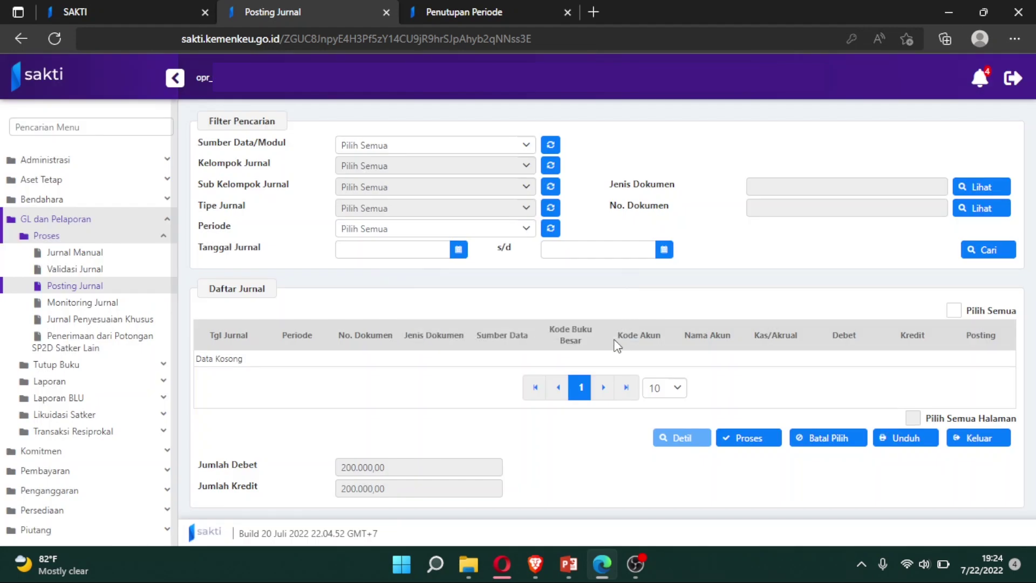
# View the Tutup Buku page in GL dan Pelaporan and open Monitoring Tutup Transaksi.
pyautogui.click(149, 240)
pyautogui.click(151, 256)
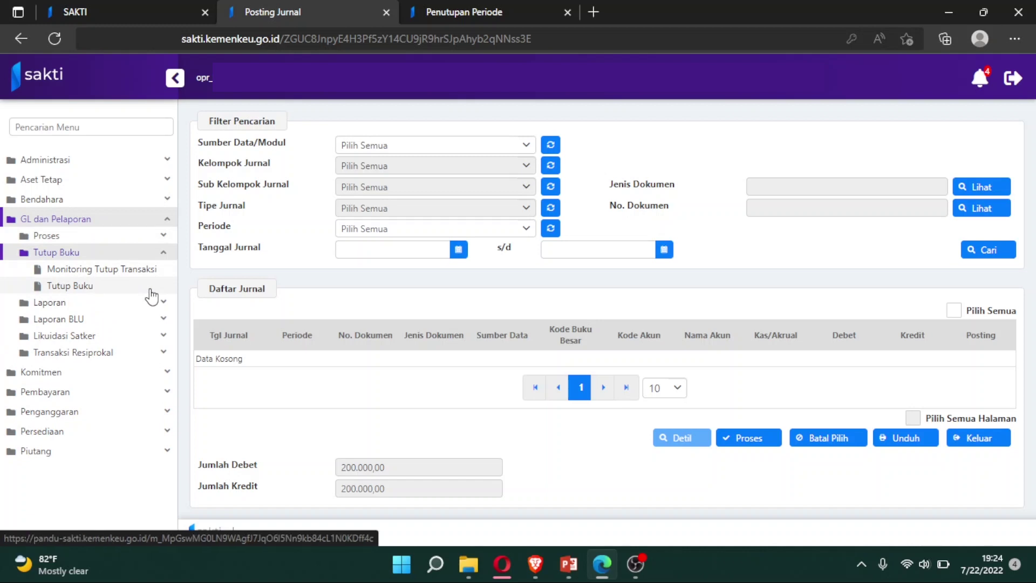
pyautogui.click(150, 291)
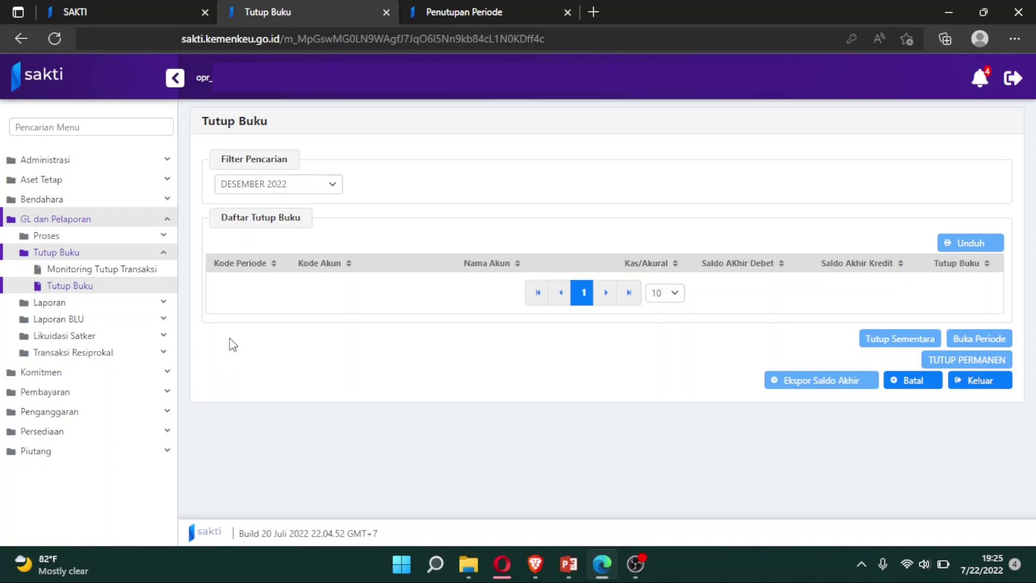
pyautogui.click(142, 275)
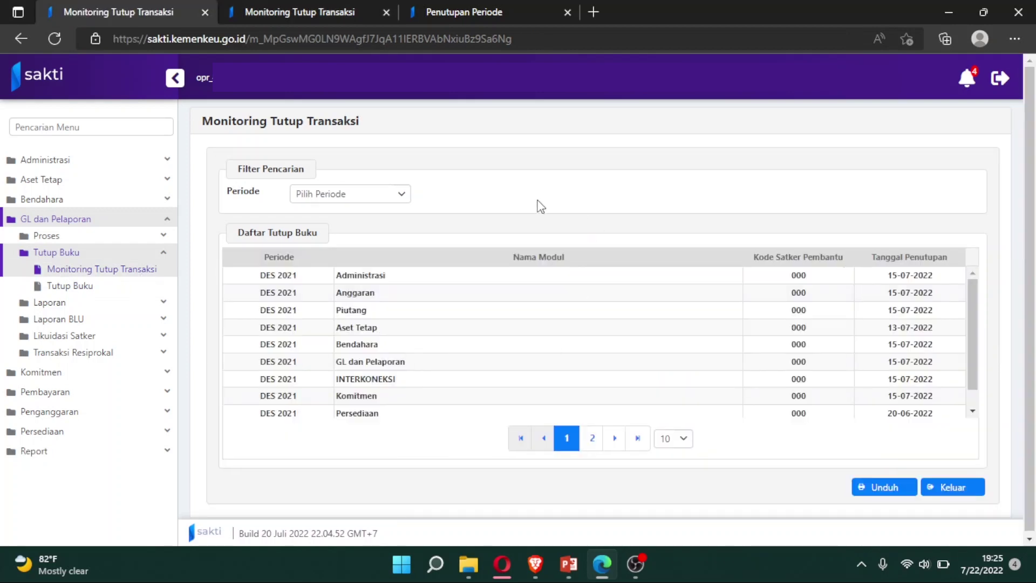
# Check the module closing list for the periods JAN 2022, FEB 2022 and MAR 2022, and return to JAN 2022.
pyautogui.click(400, 198)
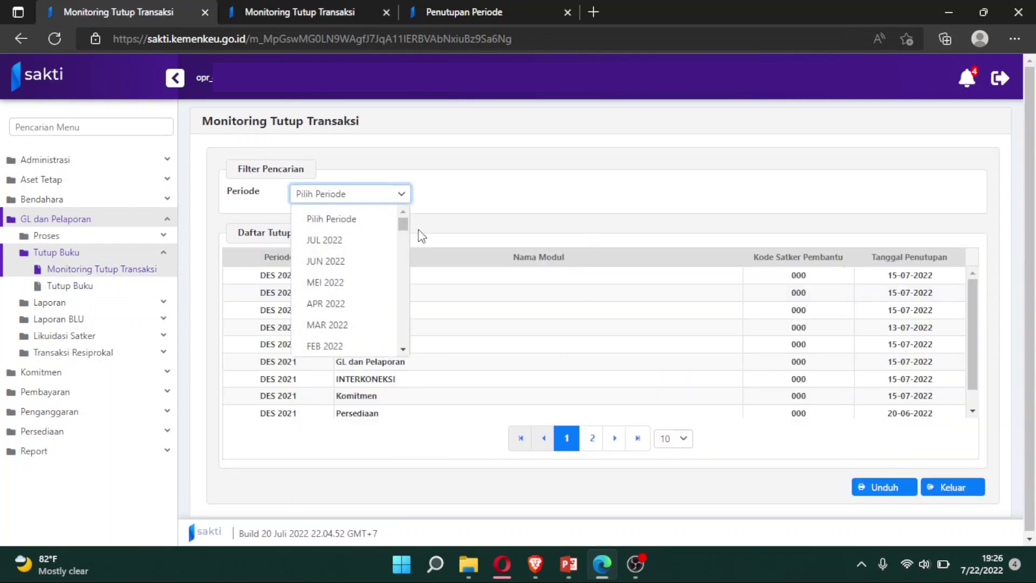
pyautogui.scroll(-1, 354, 337)
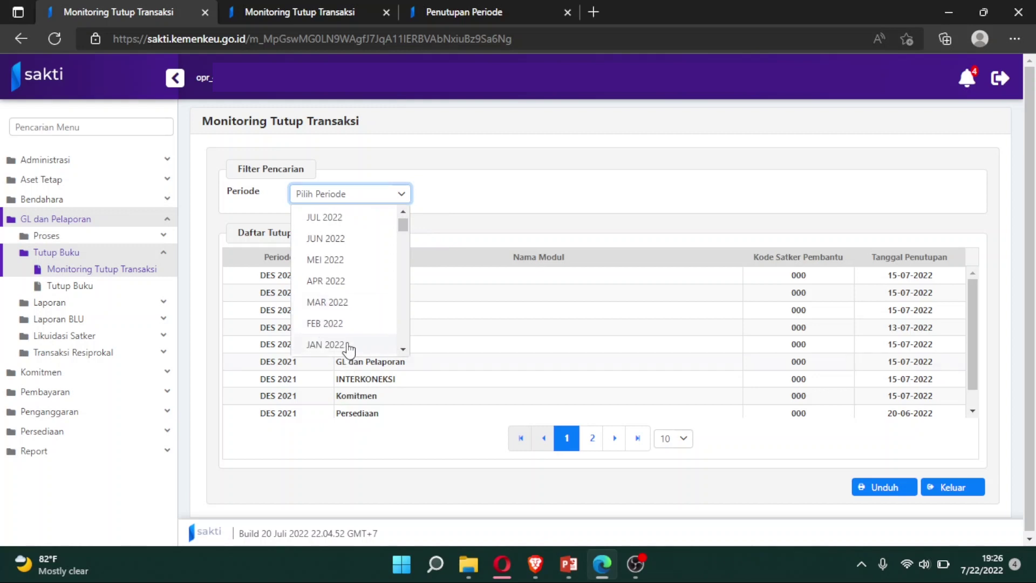
pyautogui.click(348, 345)
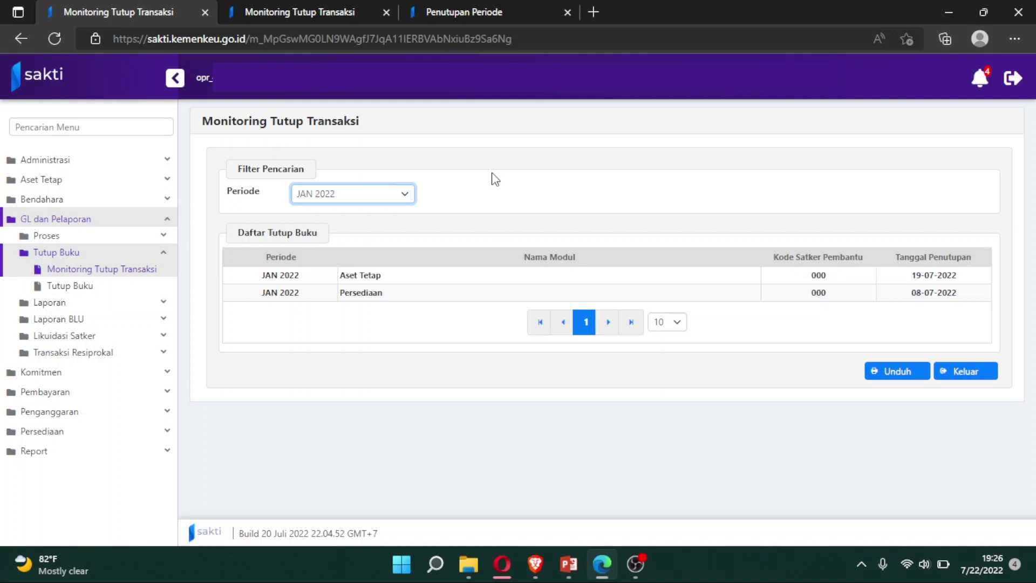
pyautogui.click(405, 198)
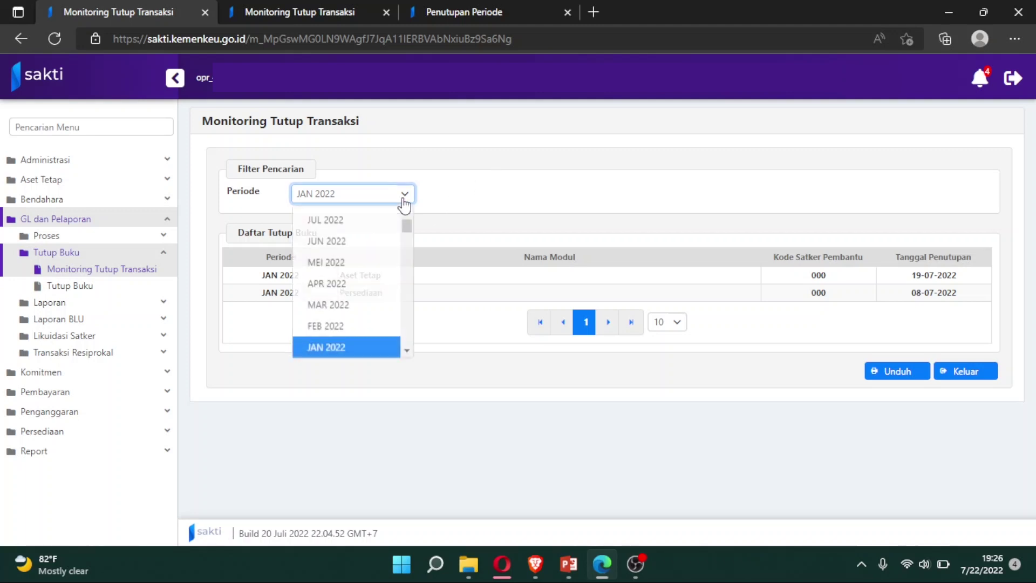
pyautogui.click(345, 326)
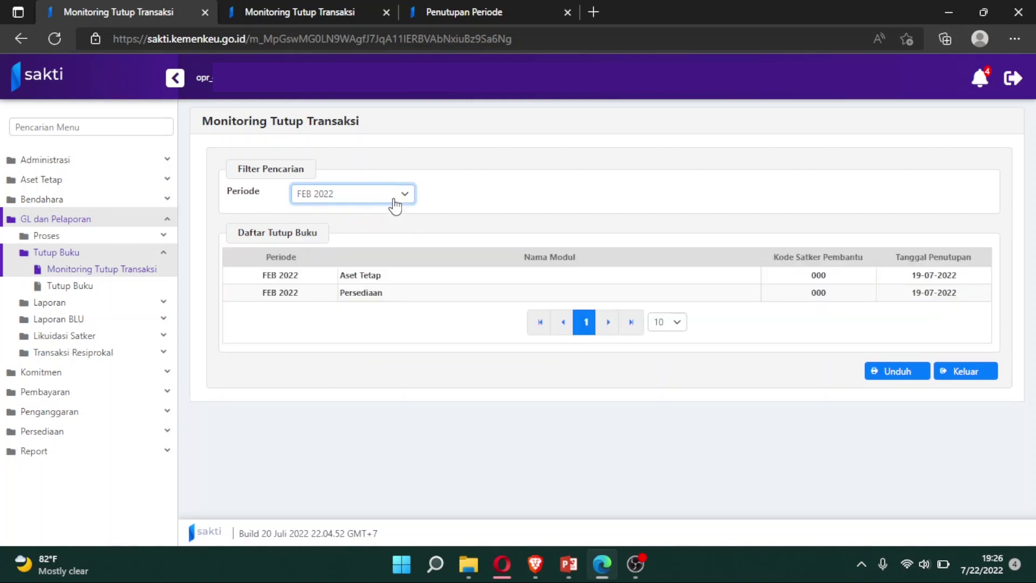
pyautogui.click(394, 204)
pyautogui.click(361, 330)
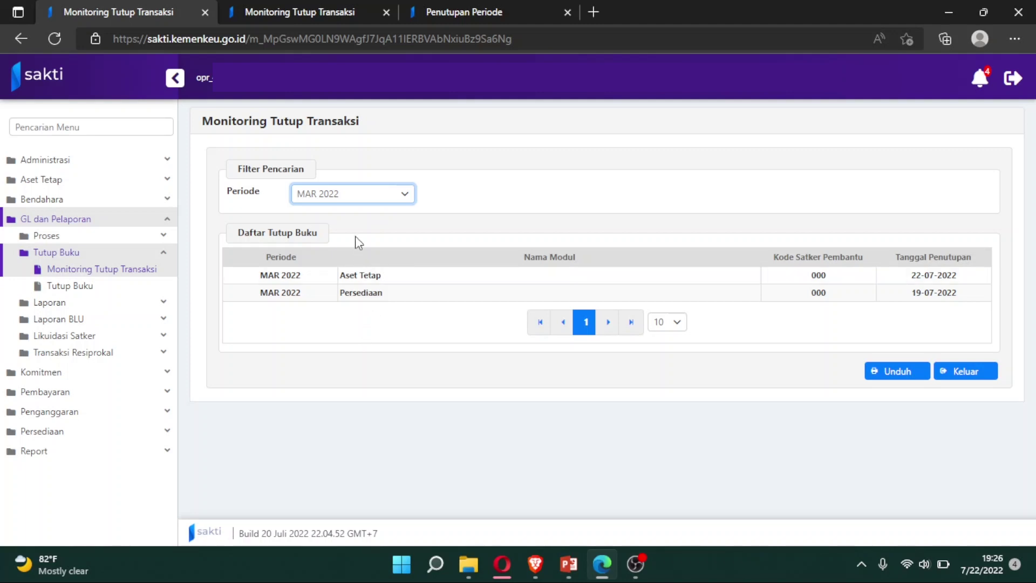
pyautogui.click(317, 205)
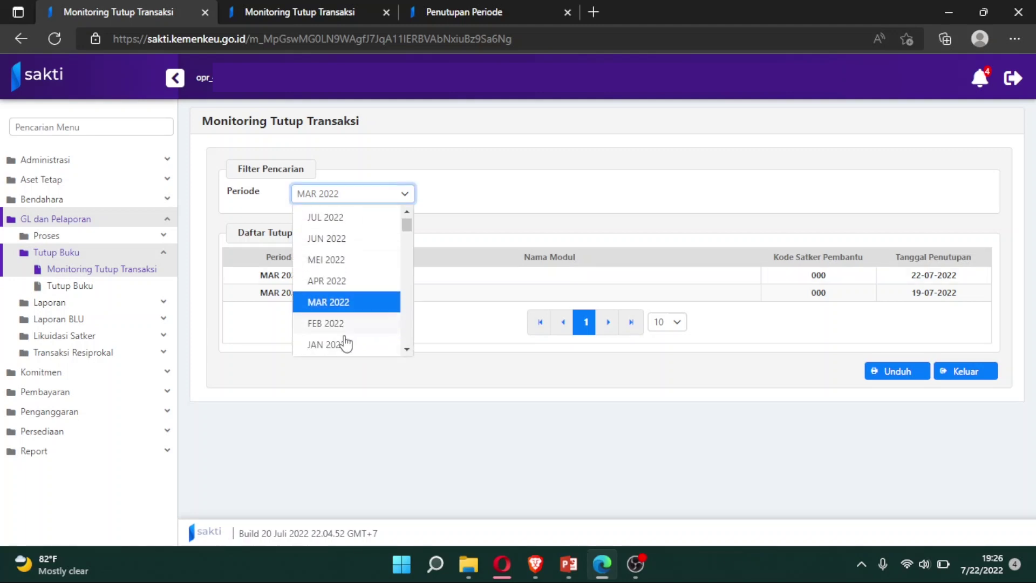
pyautogui.click(346, 346)
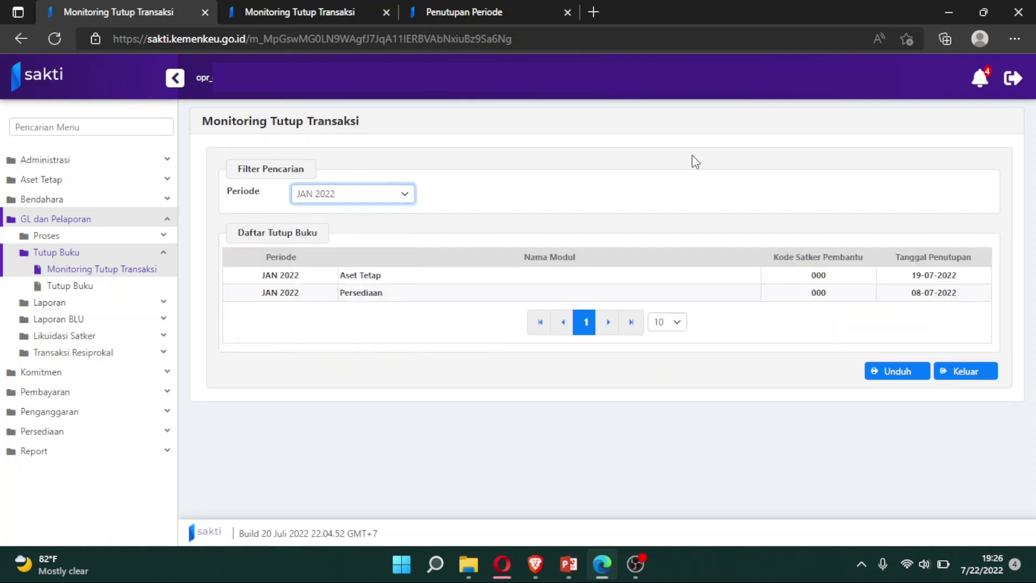
# Open the Tutup Buku page, choose period JAN 2022 and carry out its temporary book closing (Tutup Sementara).
pyautogui.click(143, 289)
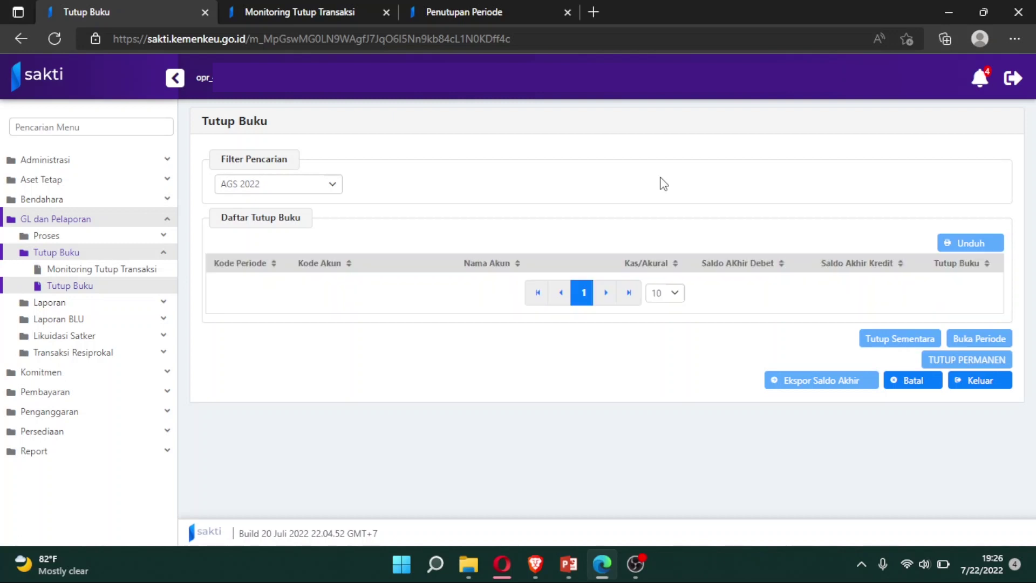
pyautogui.click(332, 185)
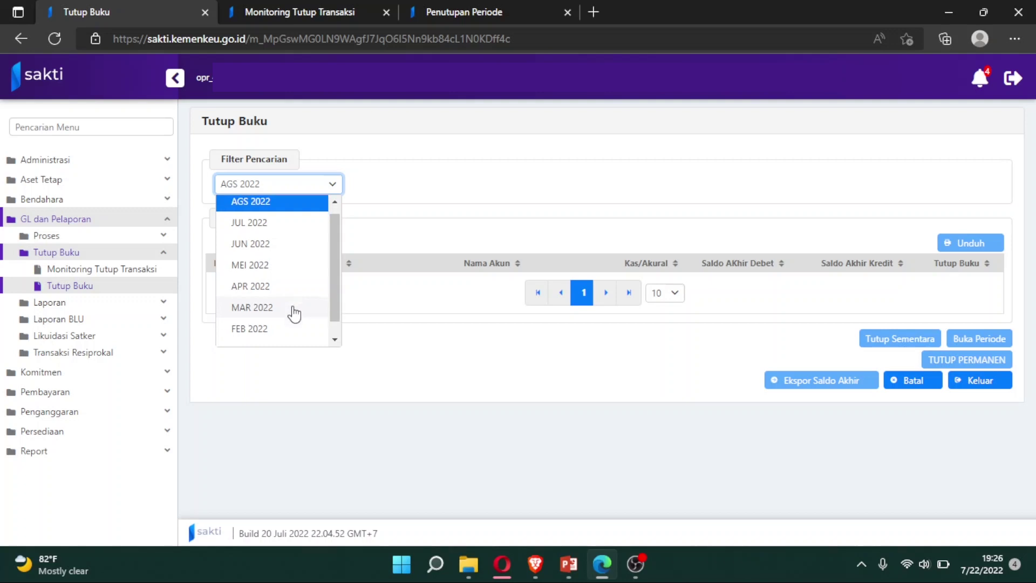
pyautogui.scroll(-1, 293, 318)
pyautogui.click(293, 337)
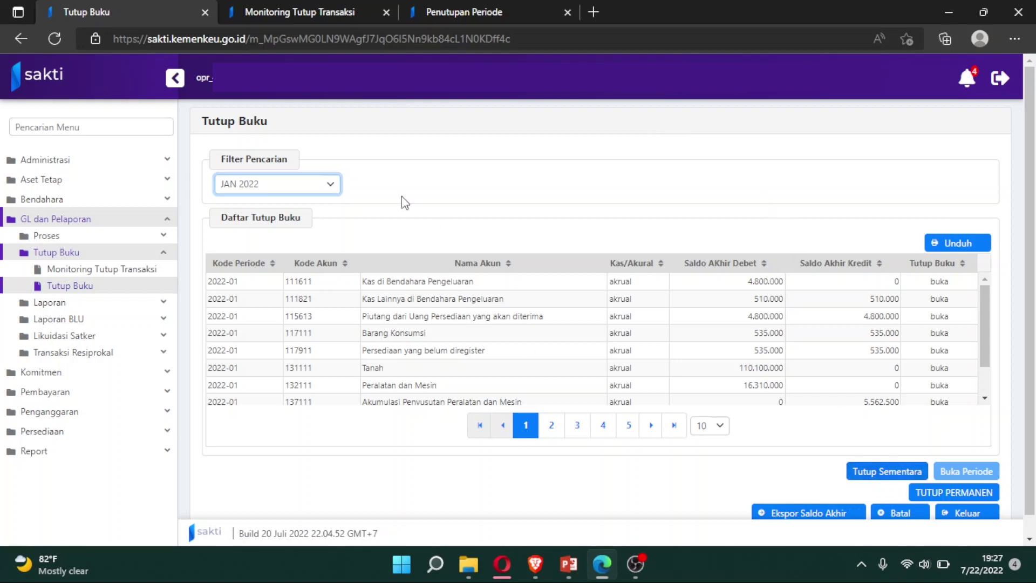
pyautogui.click(874, 472)
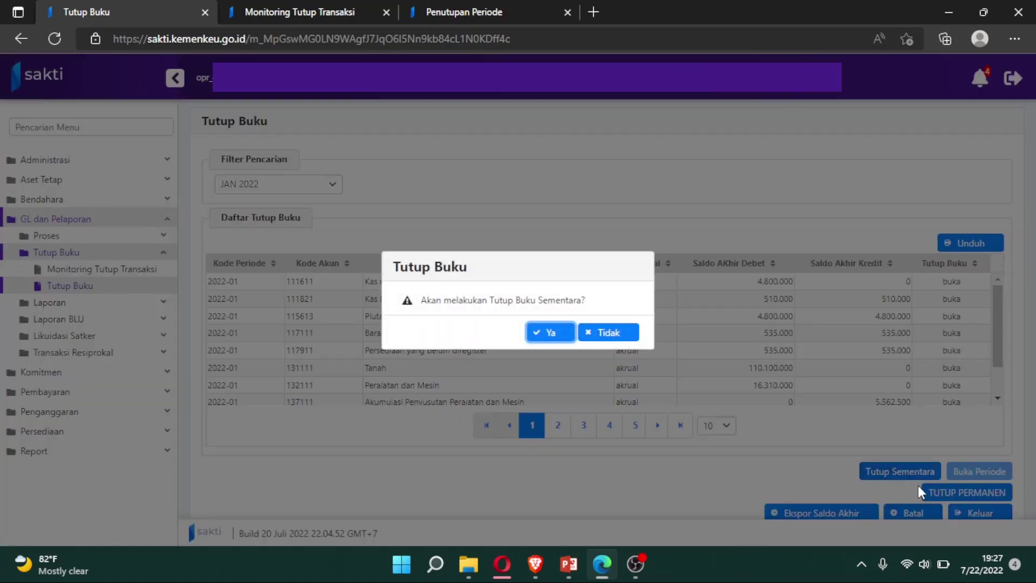
pyautogui.click(562, 335)
pyautogui.click(561, 332)
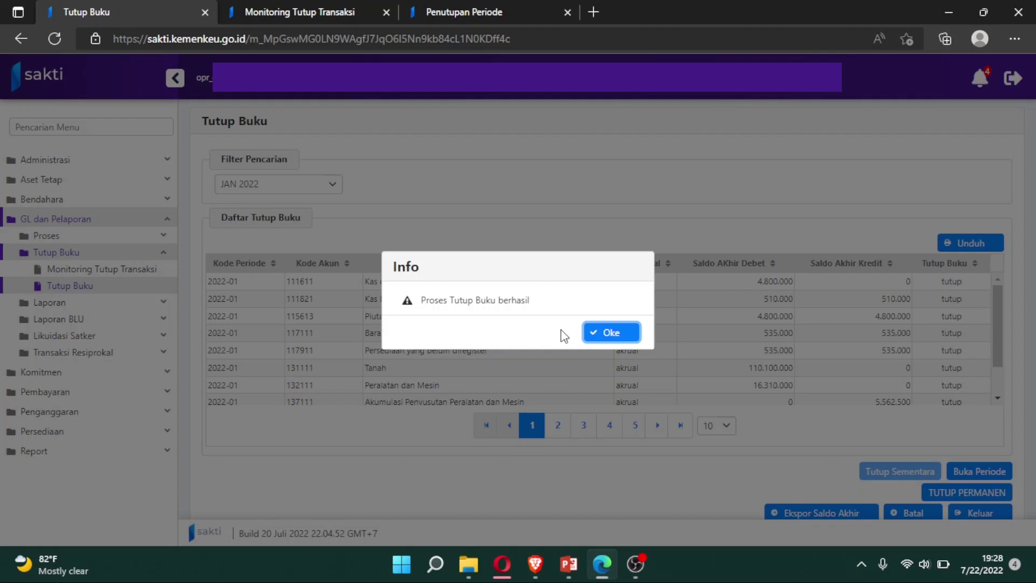
pyautogui.click(609, 332)
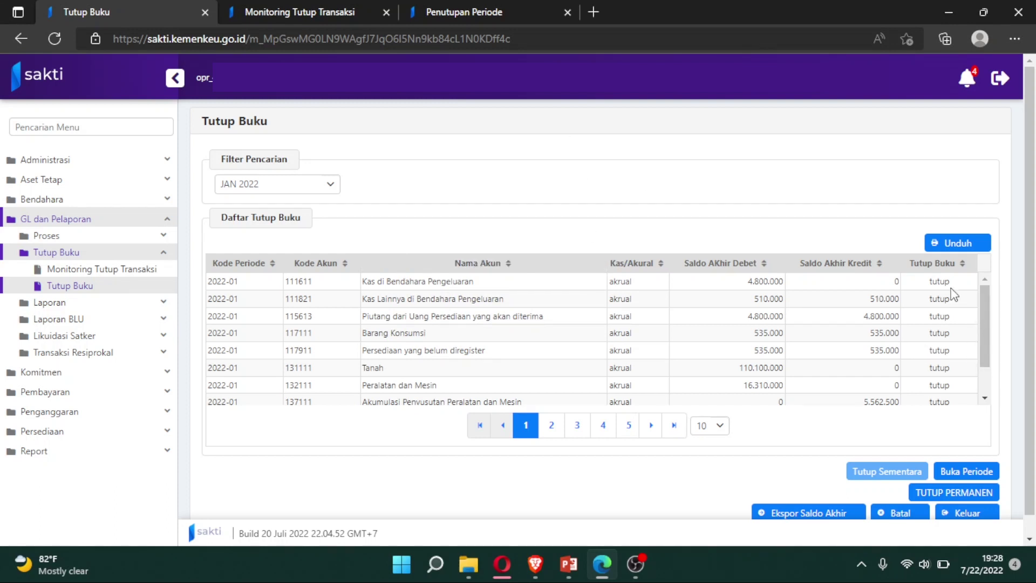
# Choose period FEB 2022 on the Tutup Buku page and carry out its temporary book closing.
pyautogui.click(325, 186)
pyautogui.click(309, 316)
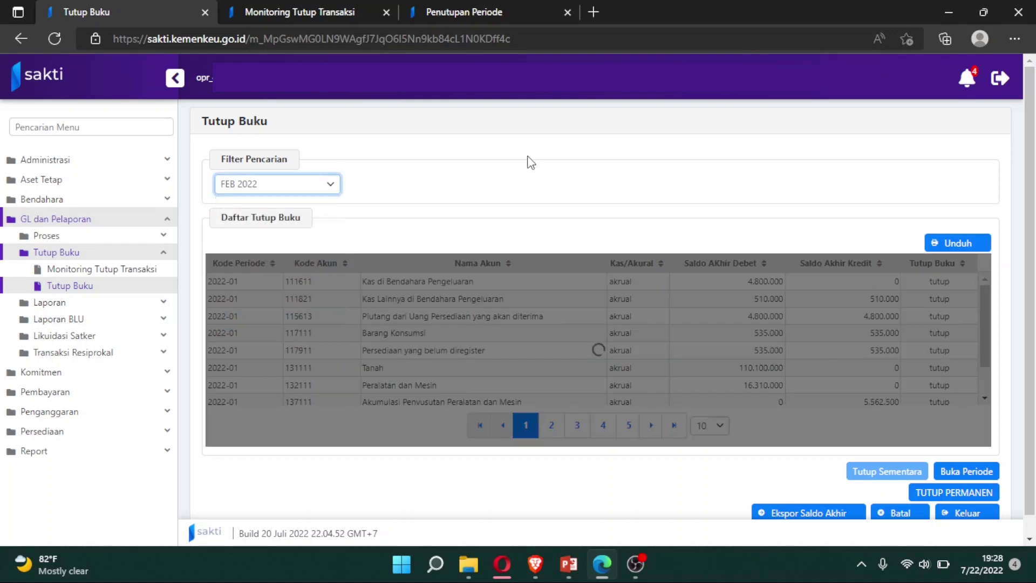
pyautogui.click(862, 476)
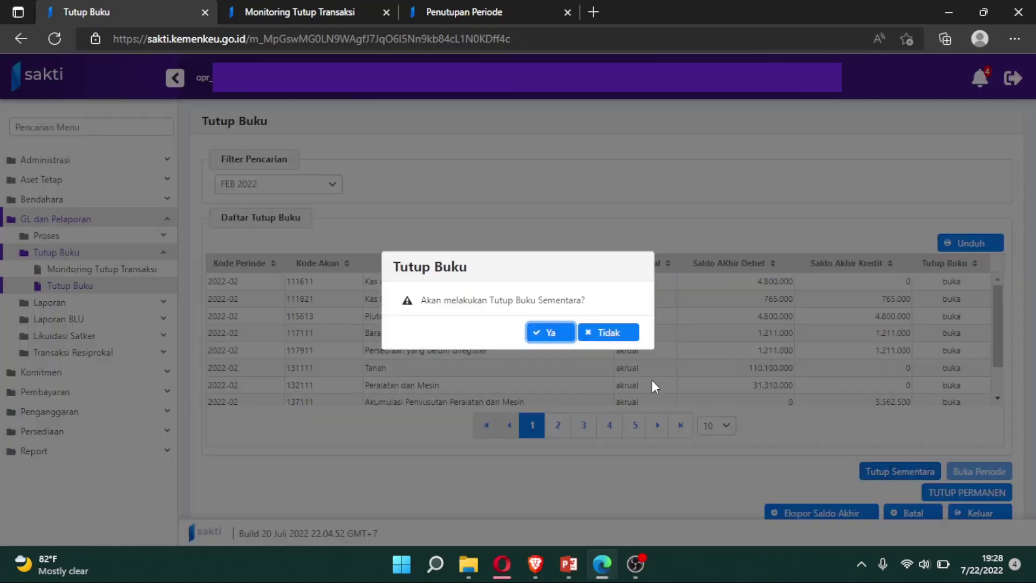
pyautogui.click(550, 333)
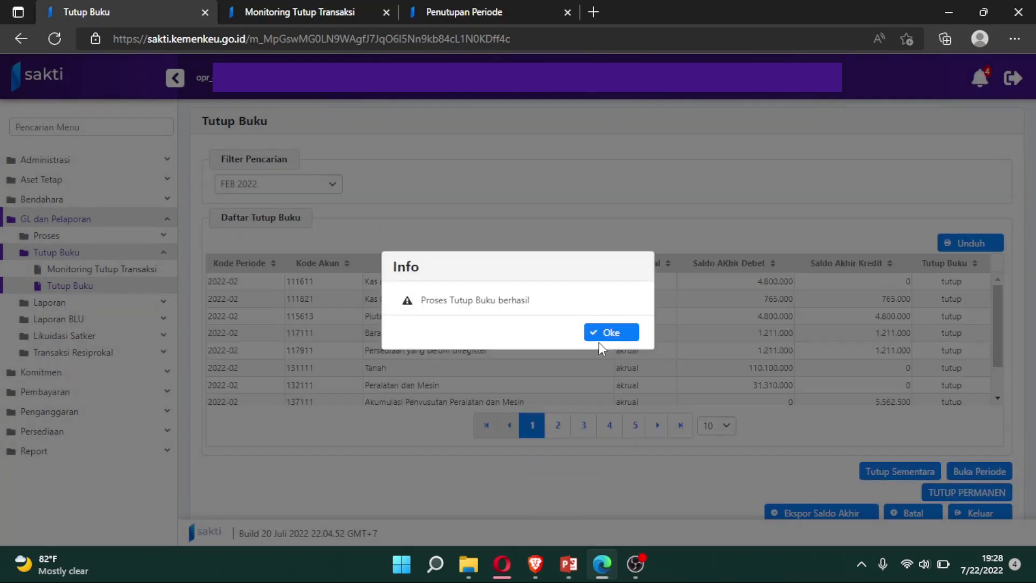
pyautogui.click(599, 338)
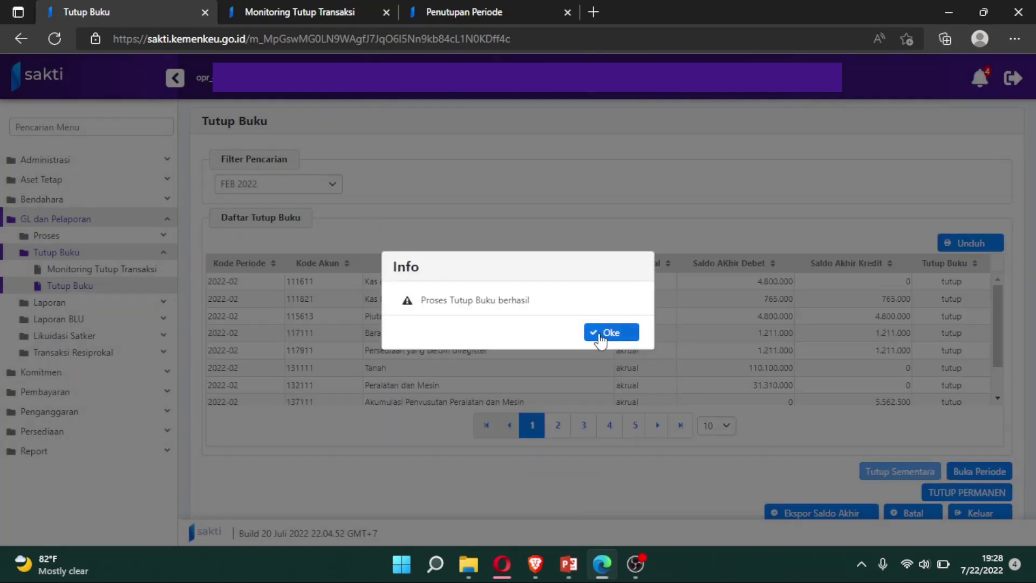
# Choose period MAR 2022 on the Tutup Buku page and agree to its temporary book closing.
pyautogui.click(322, 190)
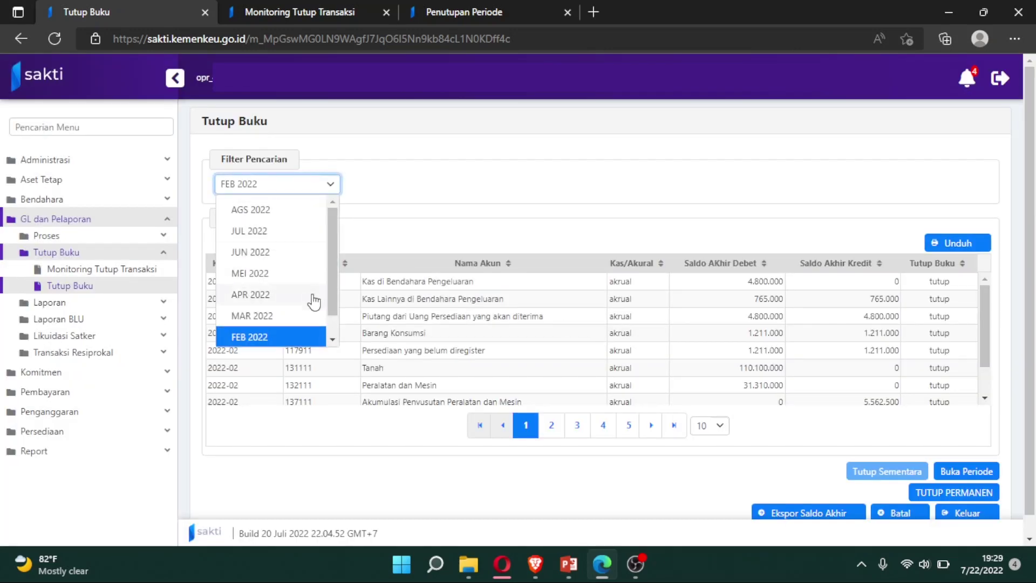
pyautogui.click(315, 317)
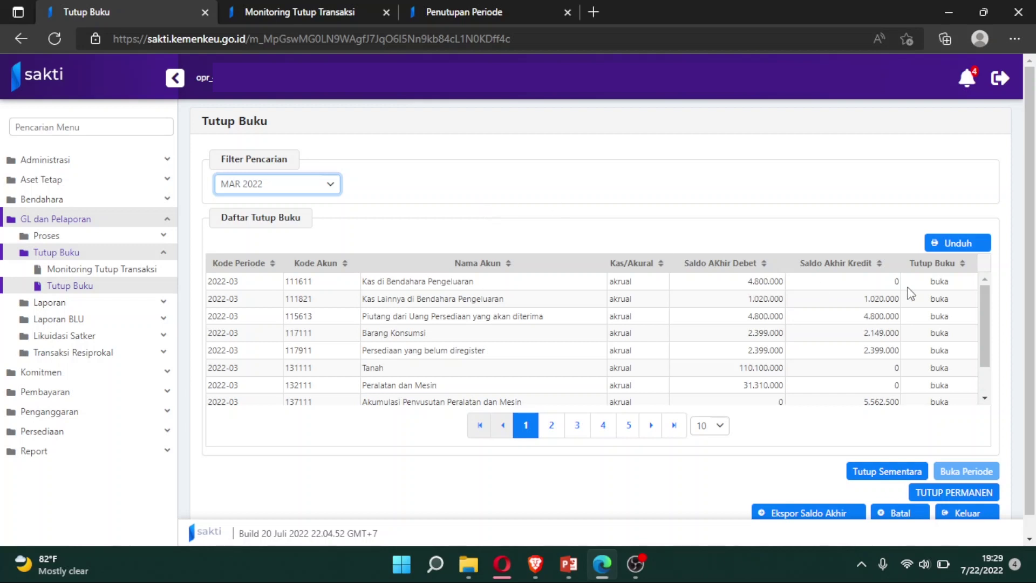
pyautogui.click(897, 471)
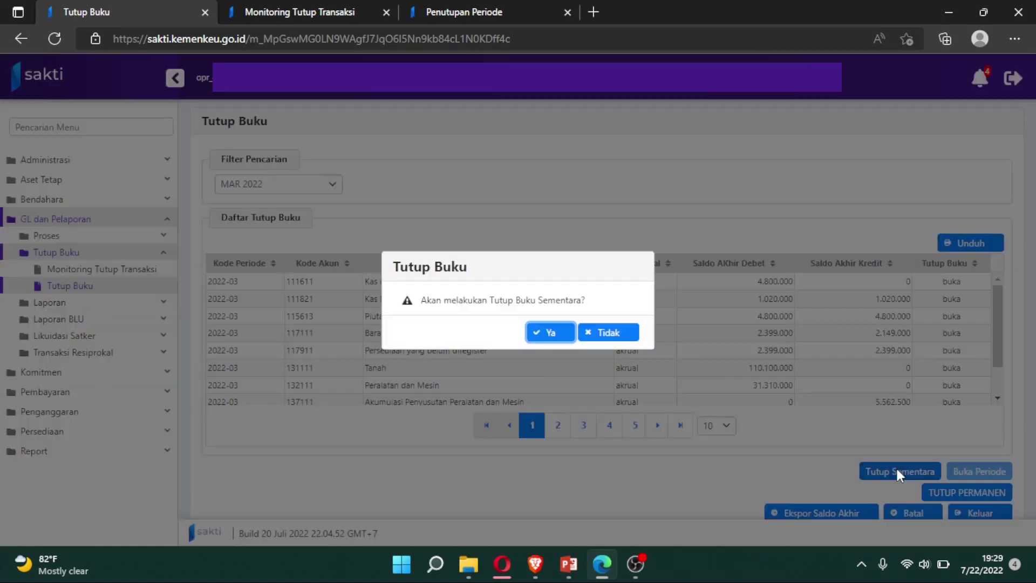
pyautogui.click(565, 331)
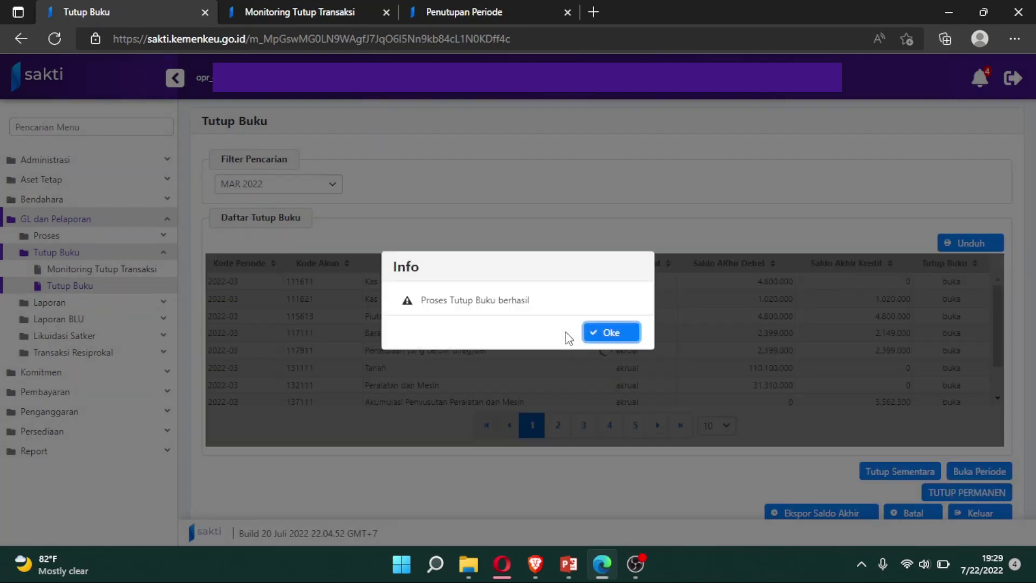
# Reopen the MAR 2022 book period (Buka Periode) with both the Aset Tetap and Persediaan modules selected.
pyautogui.click(607, 334)
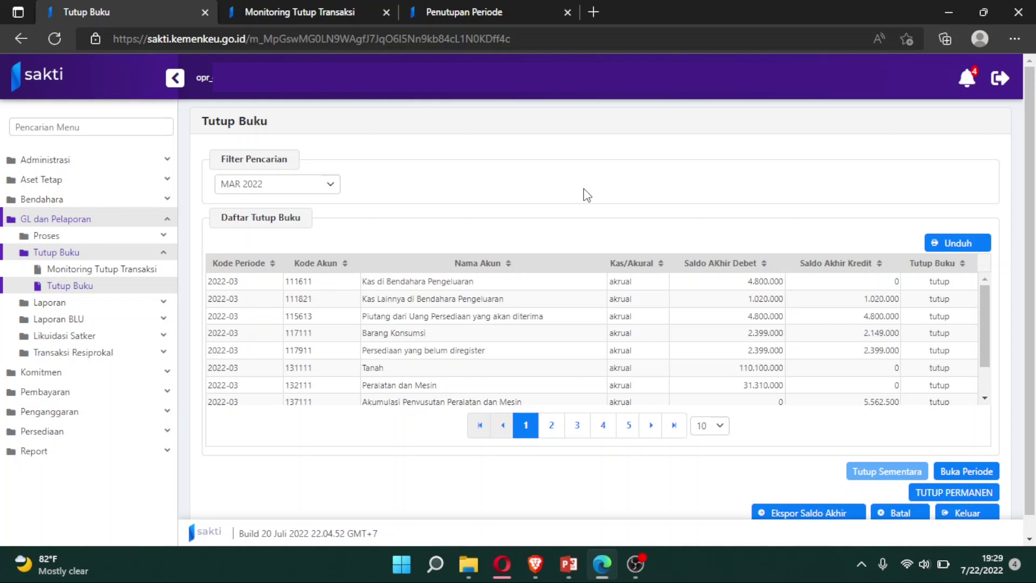
pyautogui.click(331, 185)
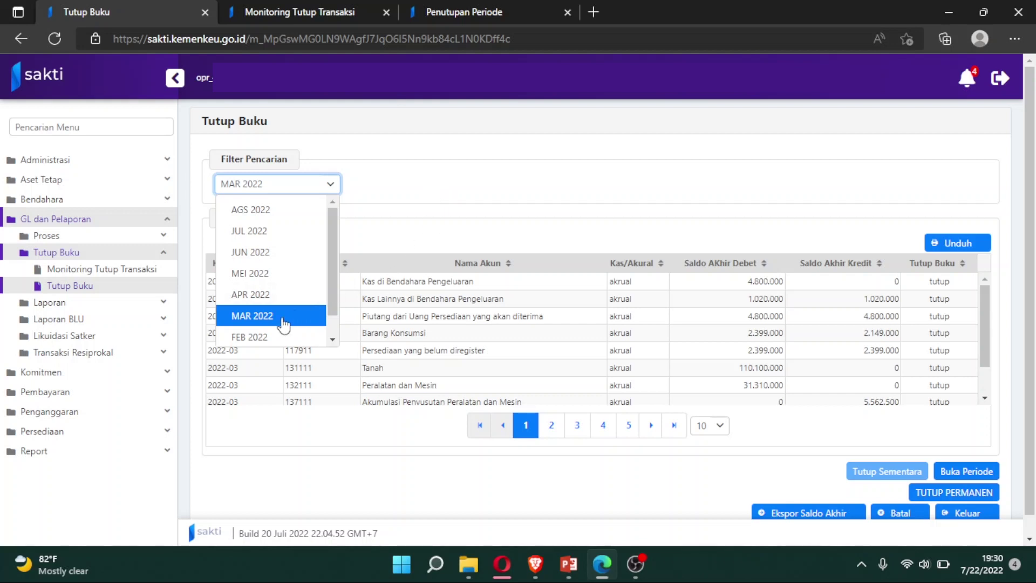
pyautogui.scroll(-1, 285, 324)
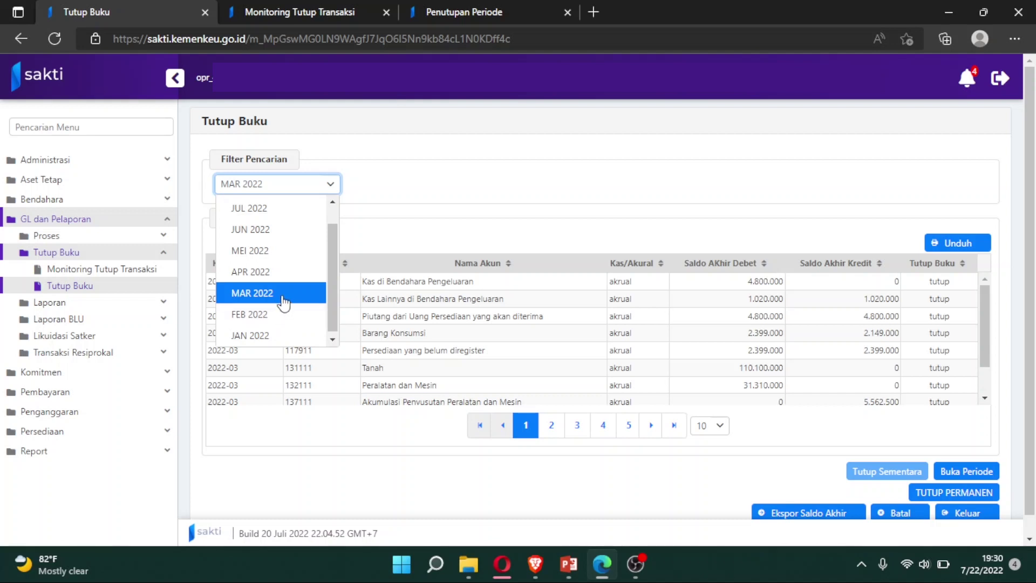
pyautogui.click(284, 302)
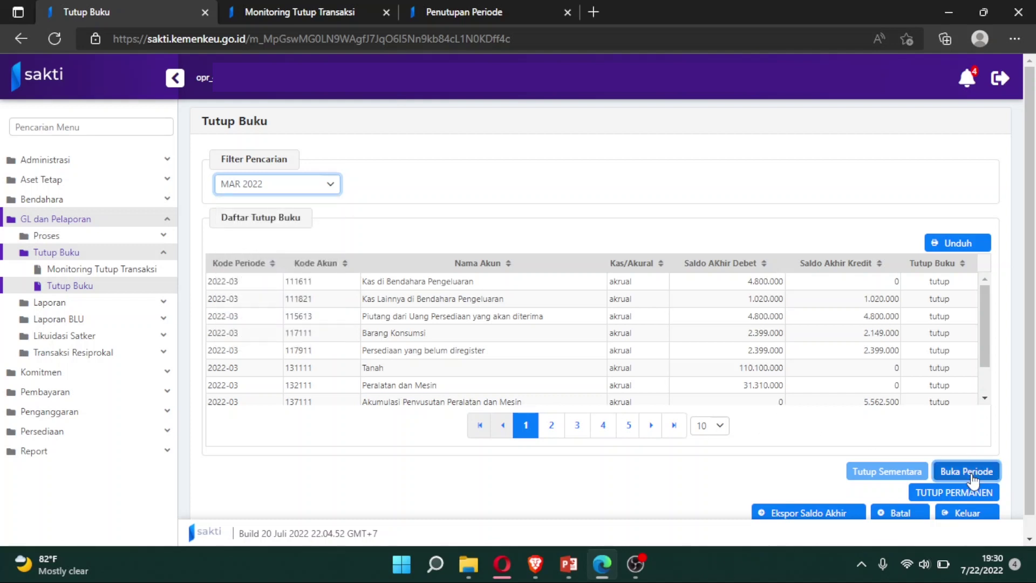
pyautogui.click(971, 471)
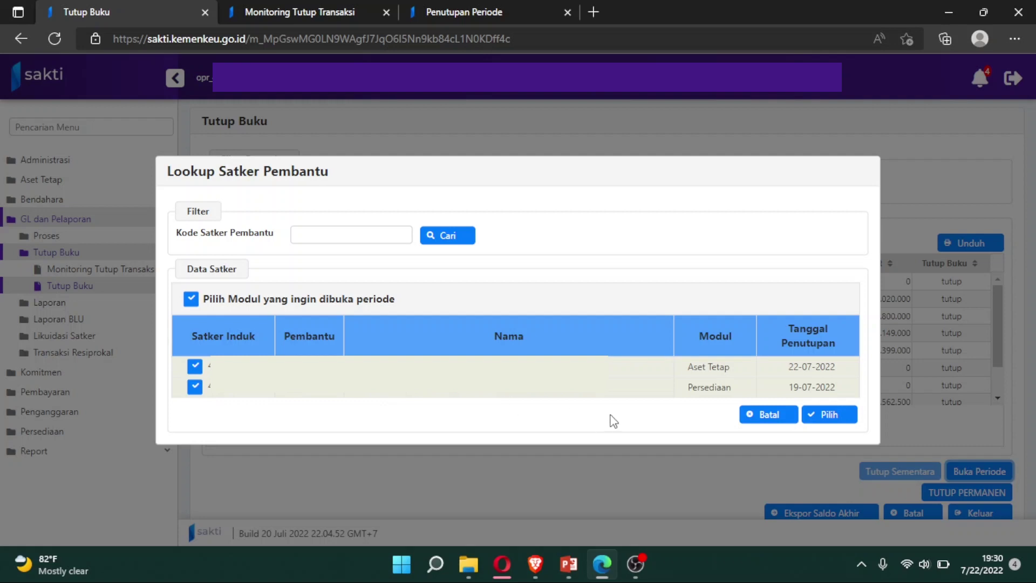
pyautogui.click(833, 415)
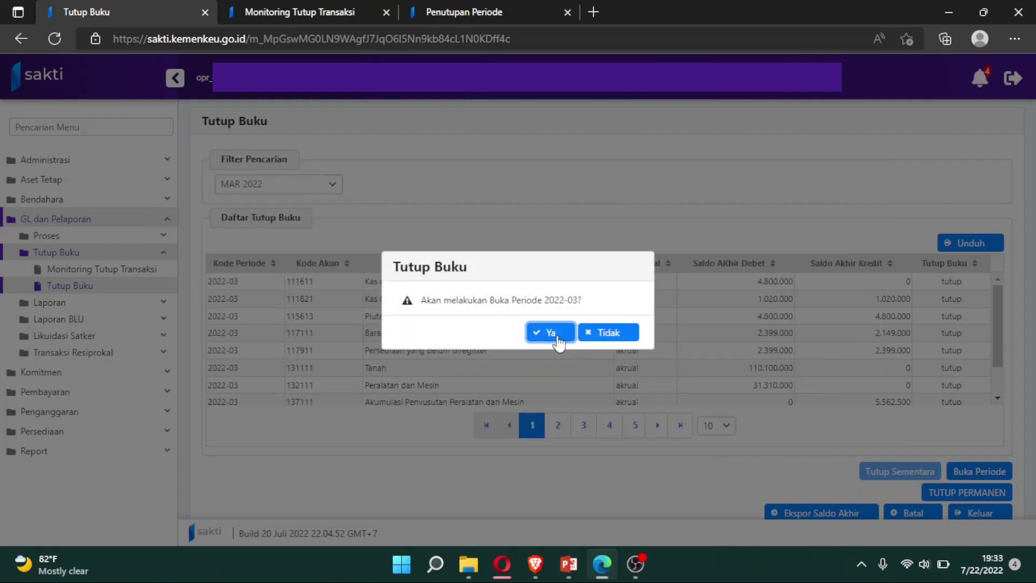
pyautogui.click(557, 337)
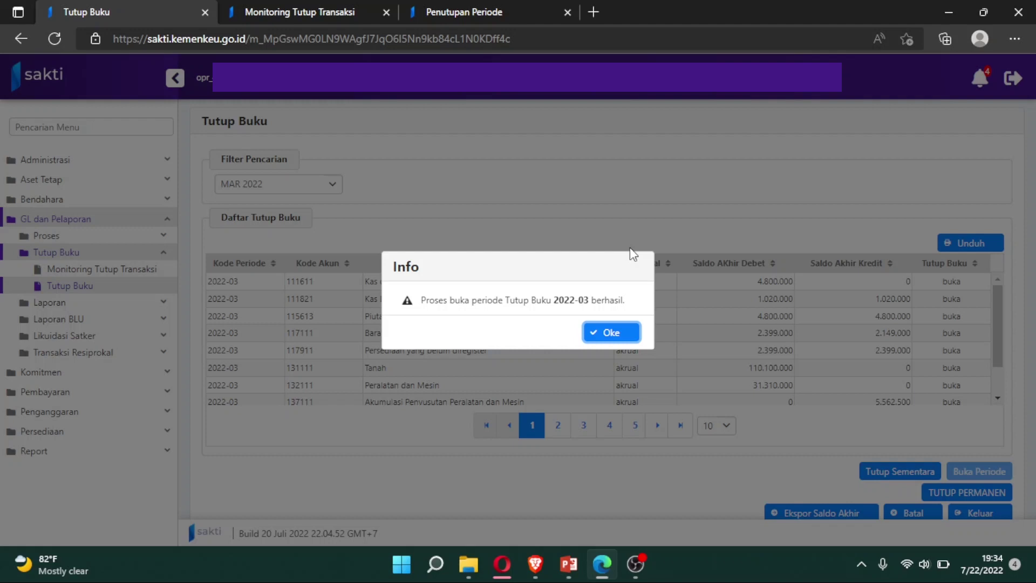
pyautogui.click(620, 334)
# Reopen the FEB 2022 book period with only the Aset Tetap module selected, leaving Persediaan out.
pyautogui.click(340, 184)
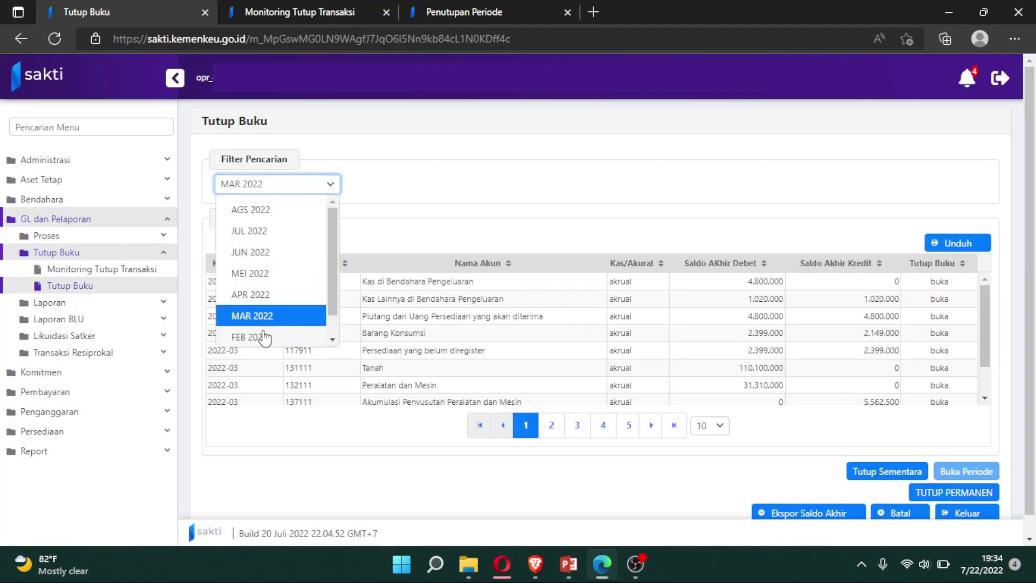
pyautogui.click(261, 337)
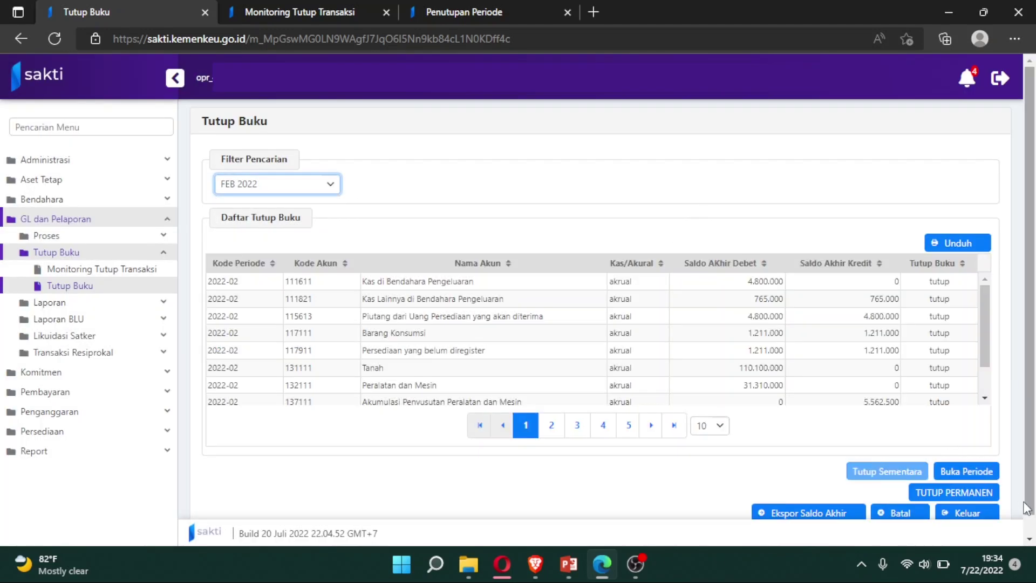
pyautogui.click(979, 472)
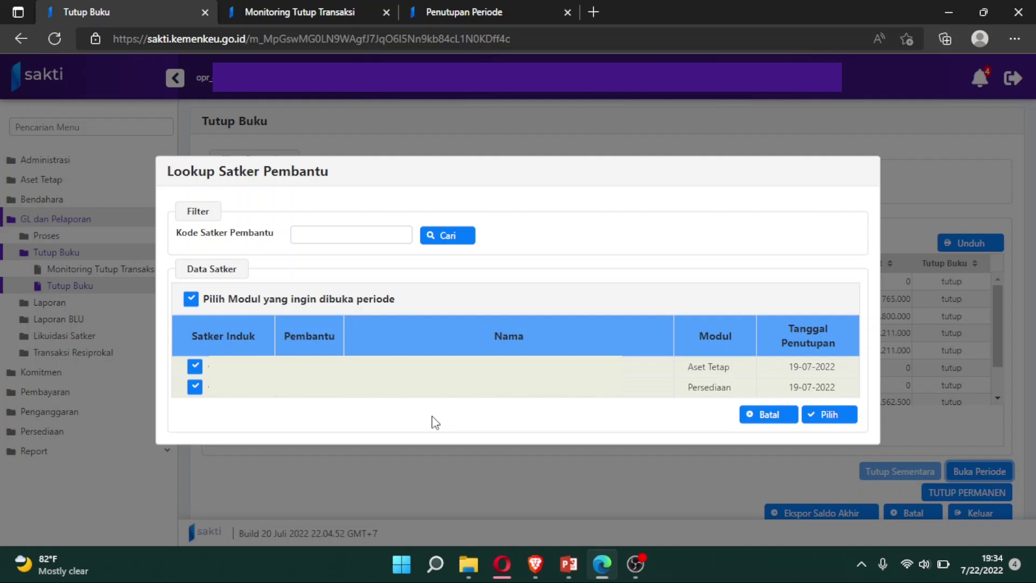
pyautogui.click(194, 392)
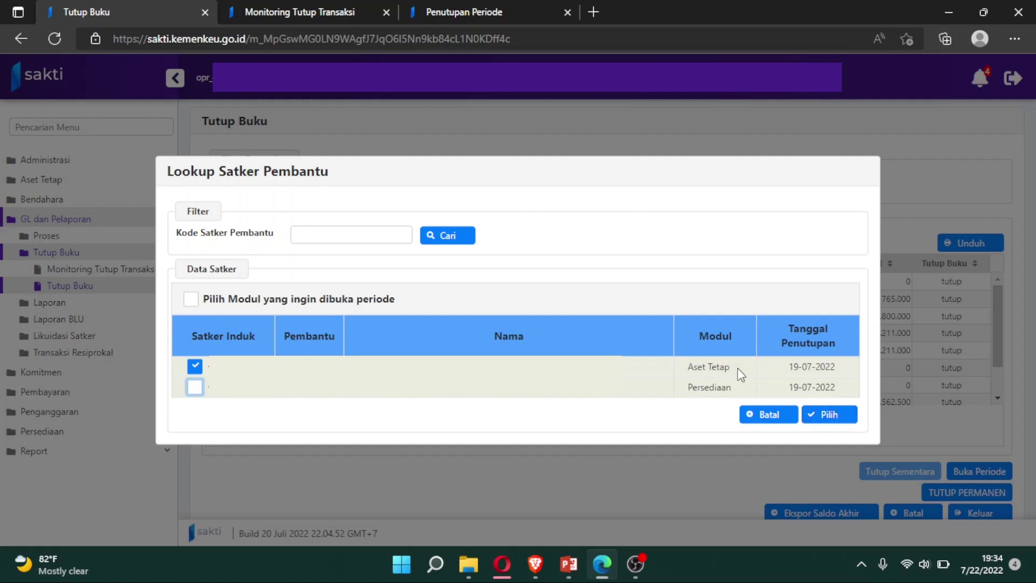
pyautogui.click(823, 422)
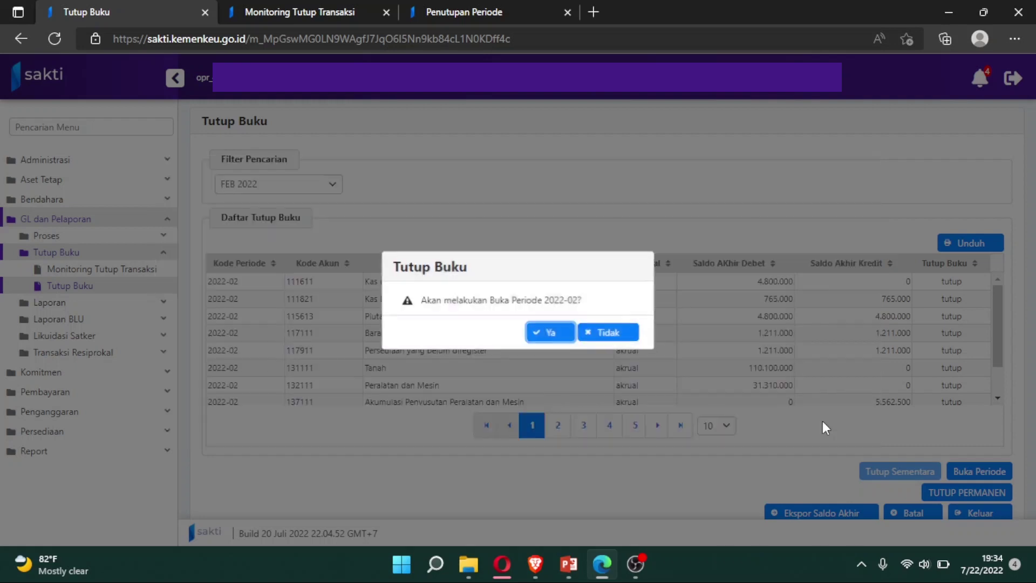
pyautogui.click(558, 339)
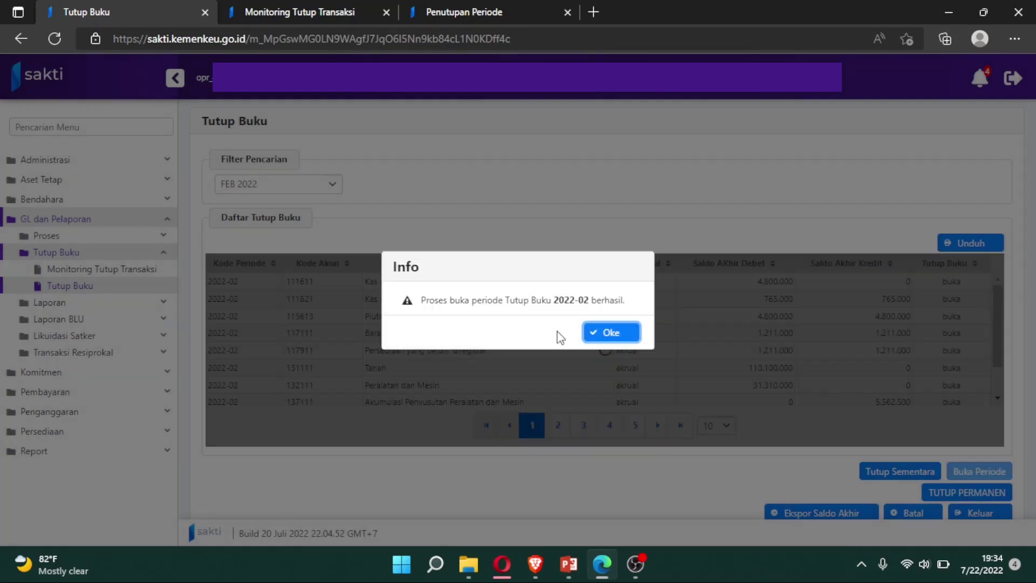
pyautogui.click(606, 335)
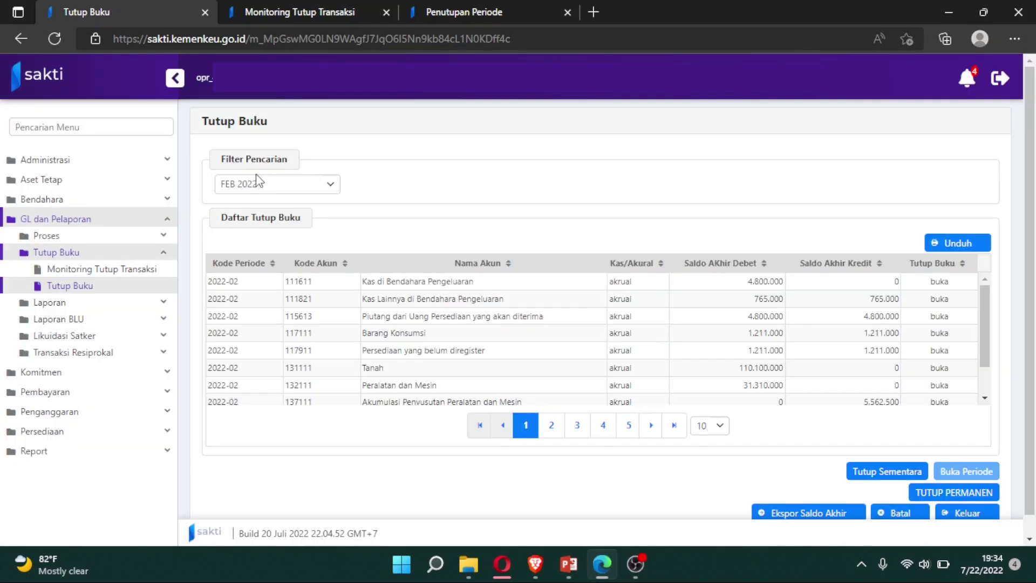
# Reopen the JAN 2022 book period with neither the Aset Tetap nor the Persediaan module selected.
pyautogui.click(284, 184)
pyautogui.scroll(-1, 306, 309)
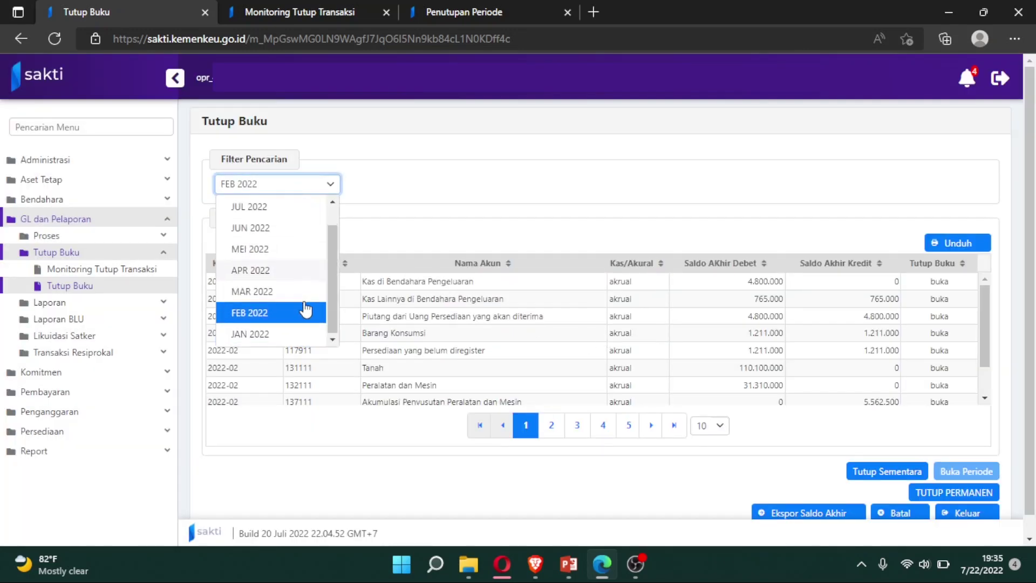
pyautogui.click(294, 335)
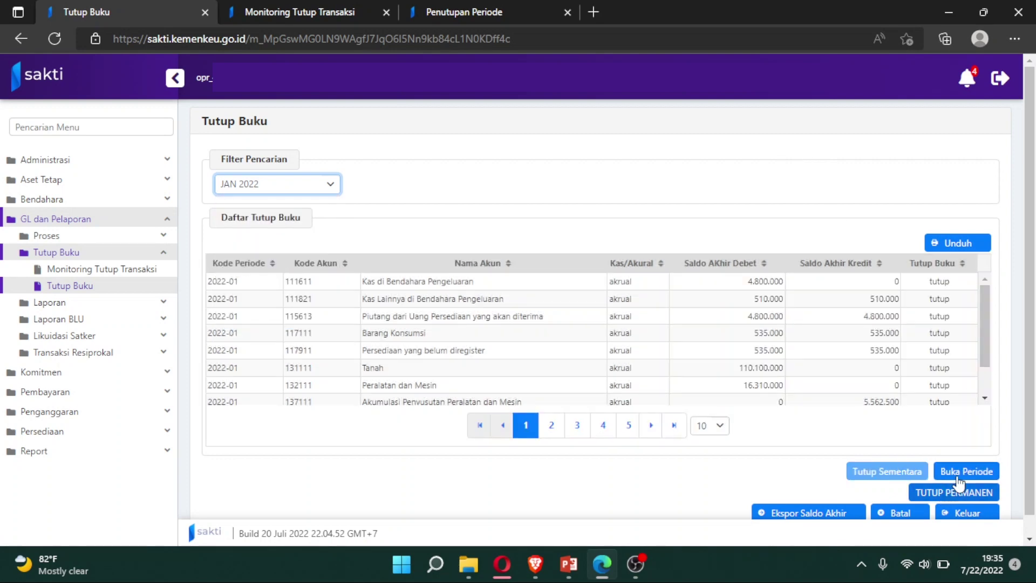
pyautogui.click(960, 472)
pyautogui.click(191, 299)
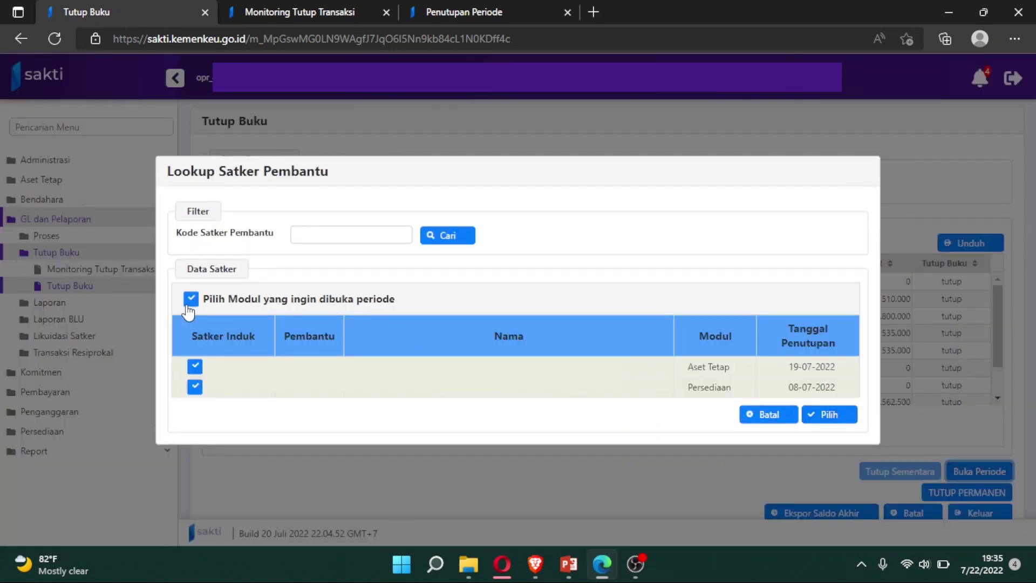
pyautogui.click(189, 306)
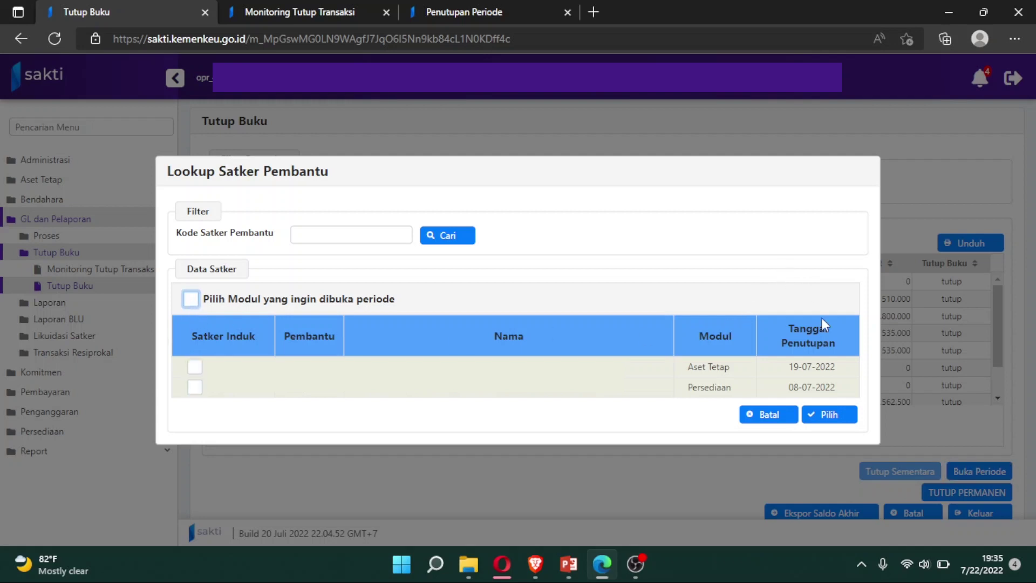
pyautogui.click(829, 416)
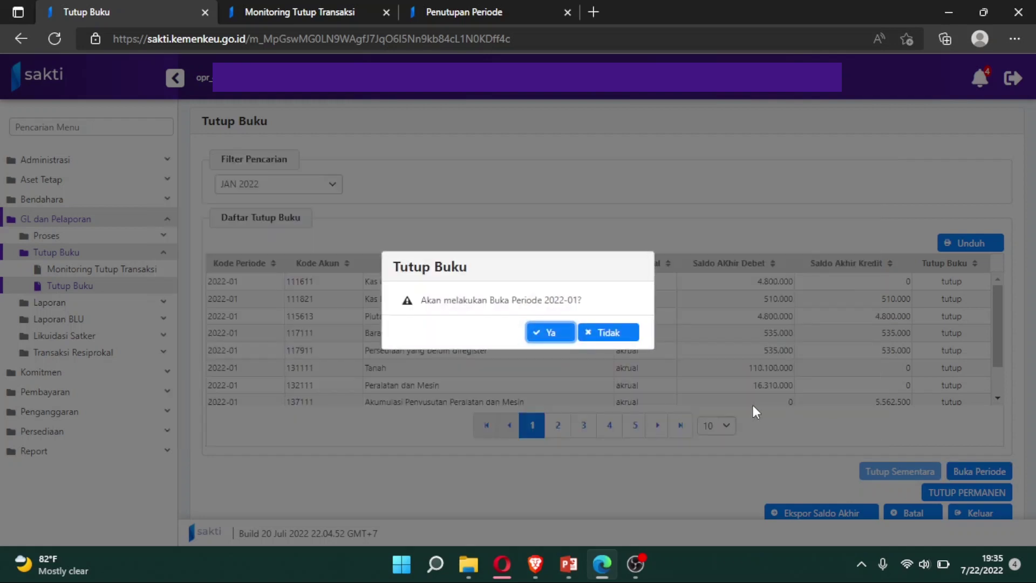
pyautogui.click(538, 333)
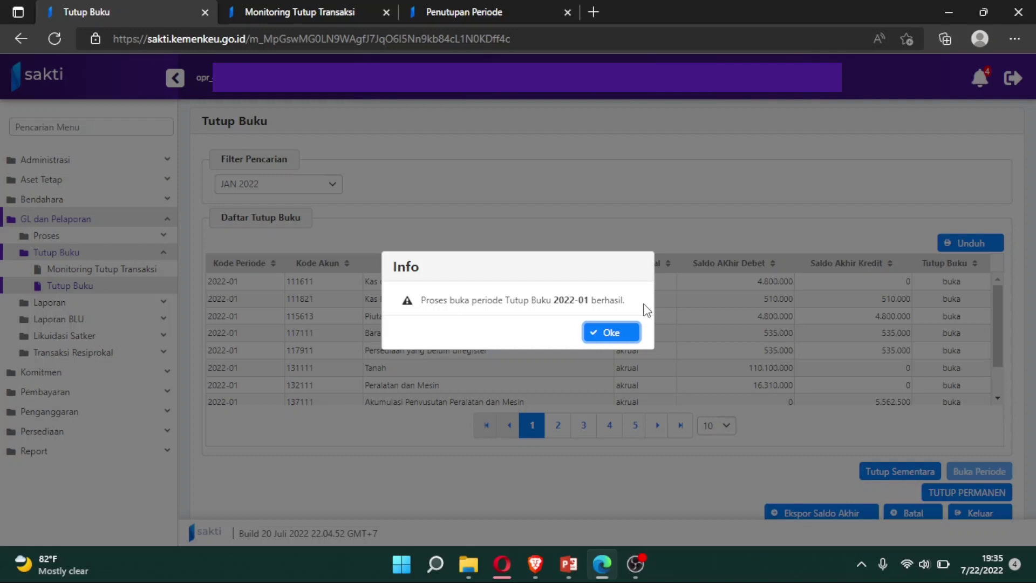
pyautogui.click(616, 334)
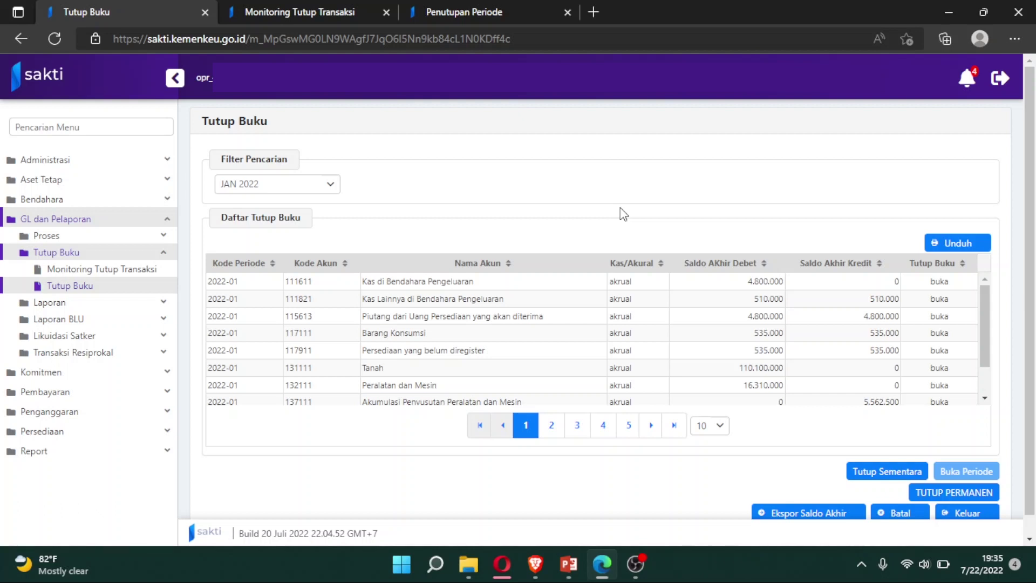
# Open Monitoring Tutup Transaksi and check the module closing list for the period JAN 2022.
pyautogui.click(131, 271)
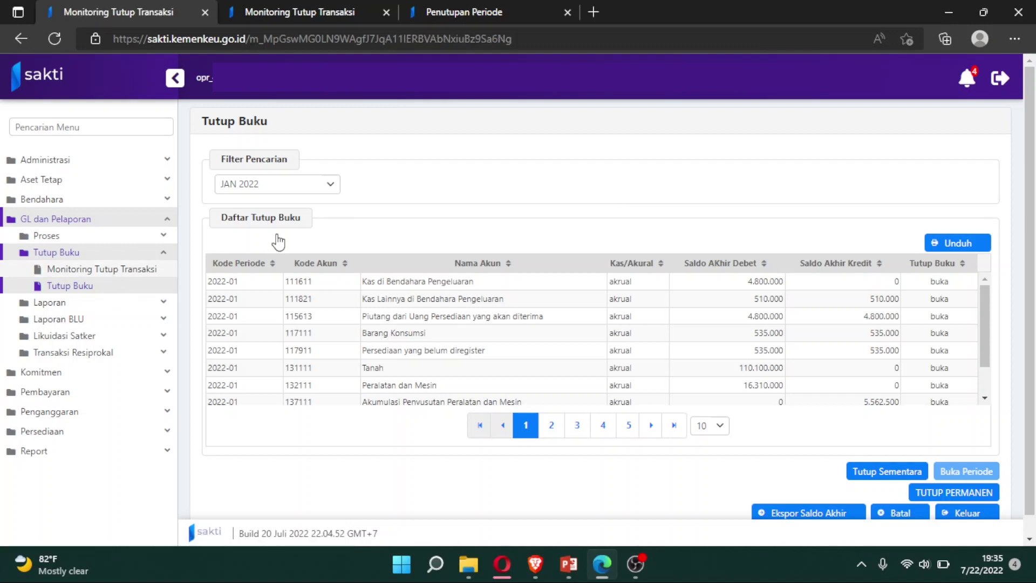
pyautogui.click(383, 199)
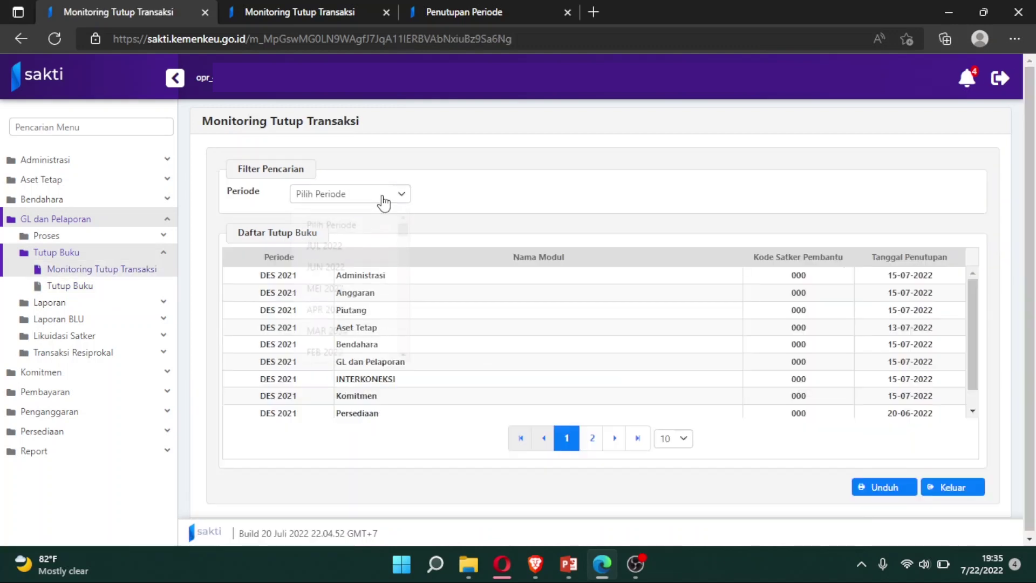
pyautogui.scroll(-1, 358, 345)
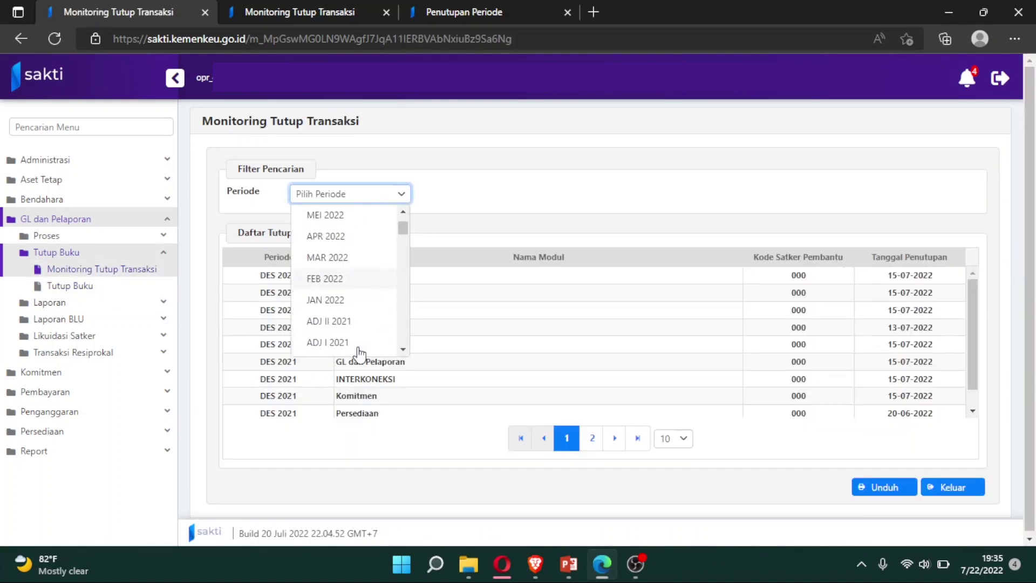
pyautogui.click(341, 302)
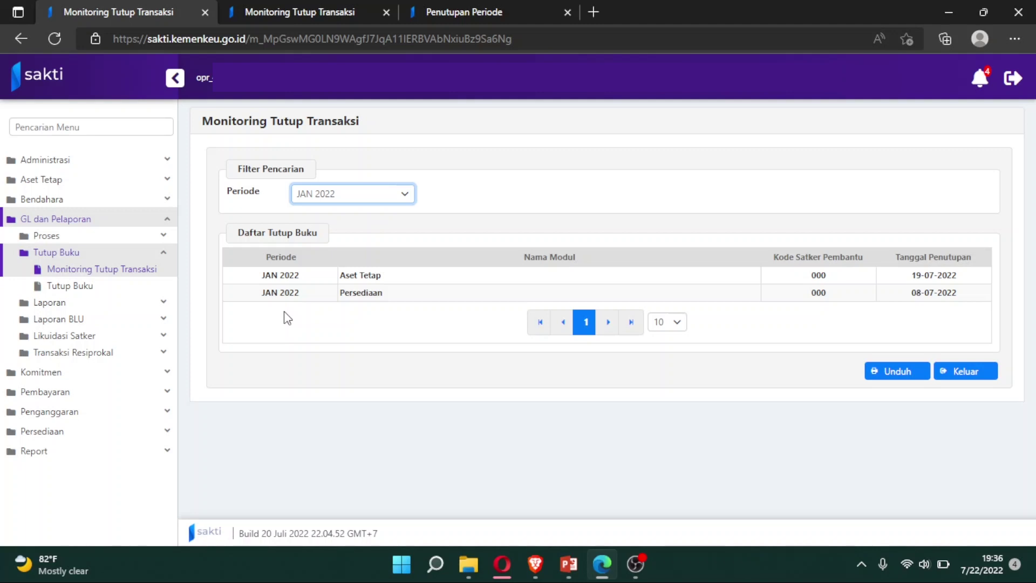
# Return to the Tutup Buku page and carry out the temporary book closing (Tutup Sementara) for period JAN 2022.
pyautogui.click(134, 289)
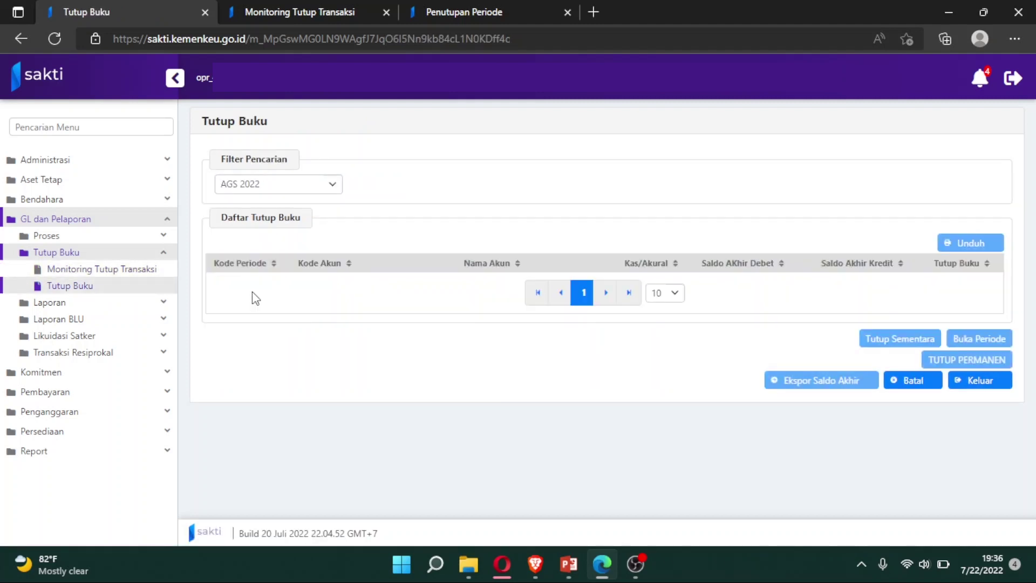
pyautogui.click(311, 189)
pyautogui.scroll(-1, 270, 282)
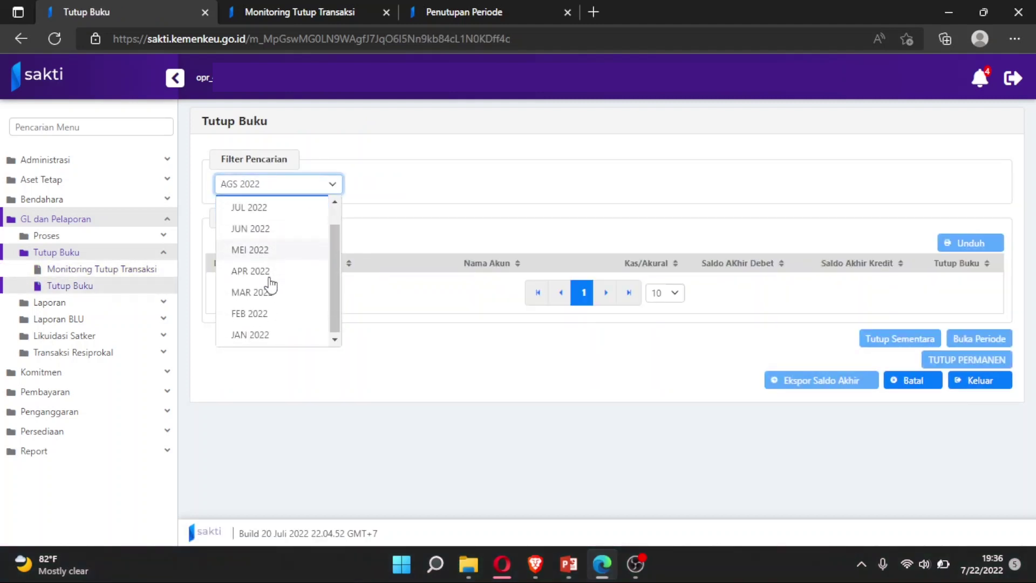
pyautogui.click(273, 337)
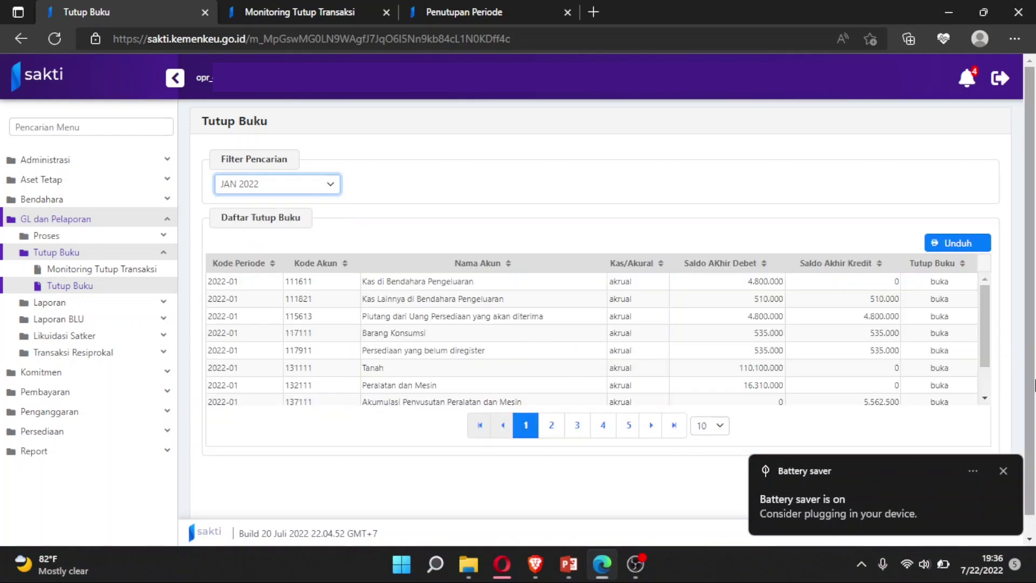
pyautogui.scroll(-2, 987, 351)
pyautogui.scroll(2, 985, 349)
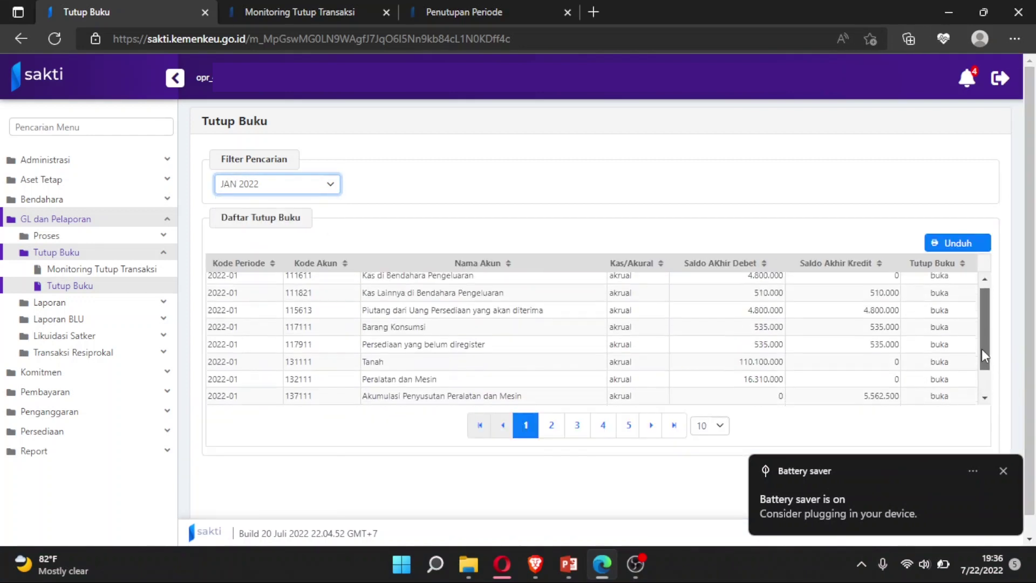
pyautogui.scroll(-1, 1035, 441)
pyautogui.click(1004, 470)
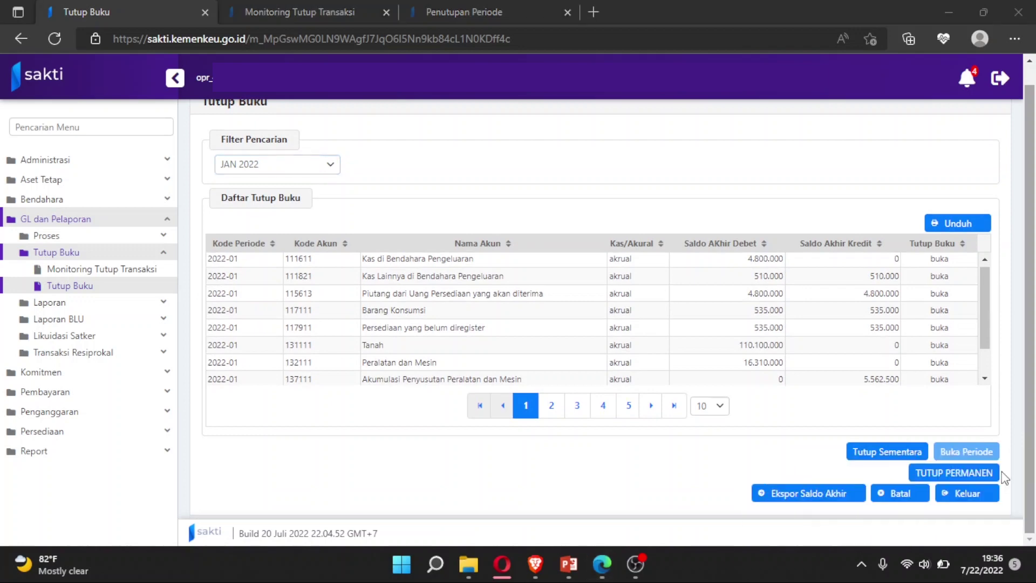
pyautogui.click(883, 455)
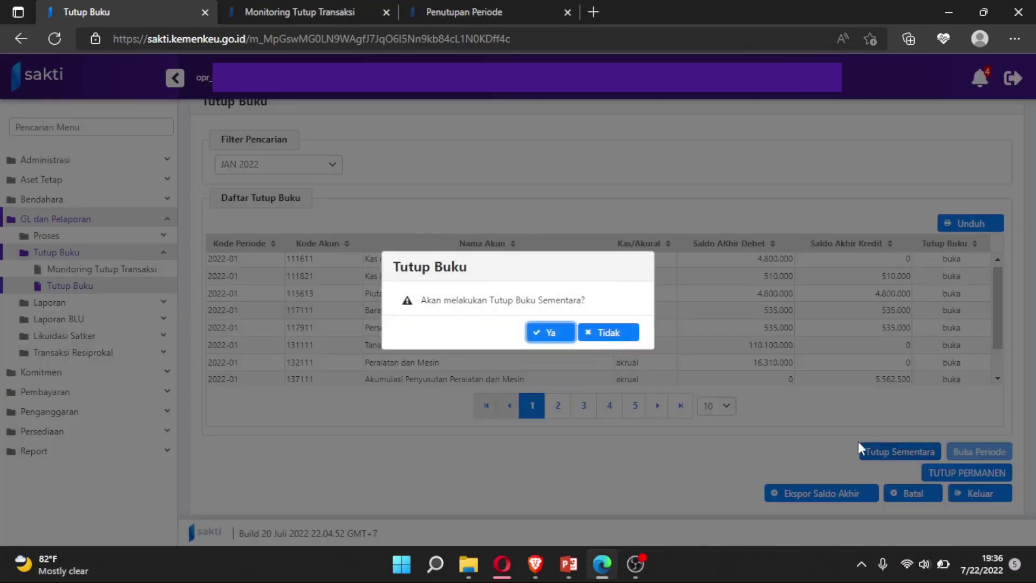
pyautogui.click(561, 339)
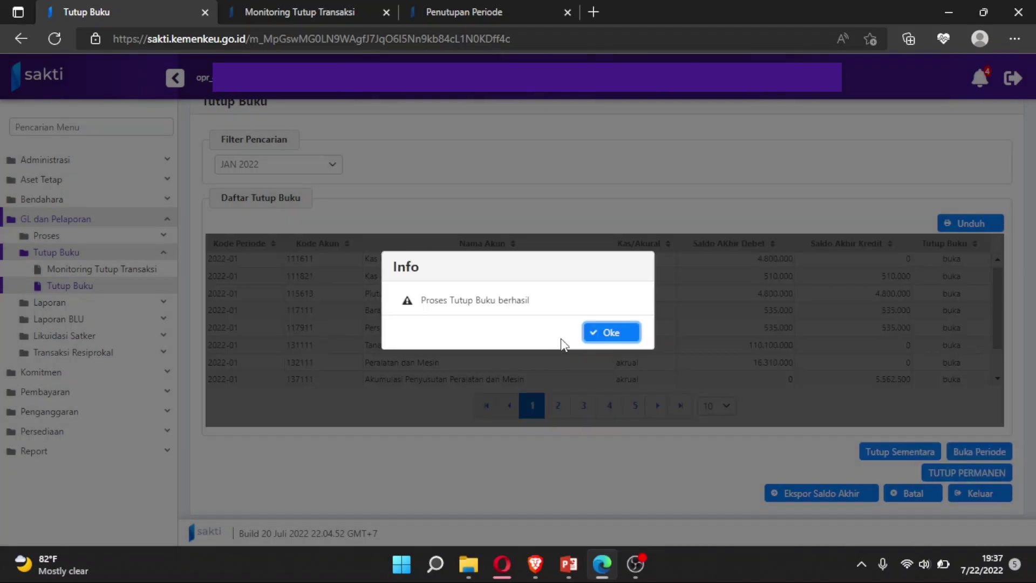
pyautogui.click(594, 334)
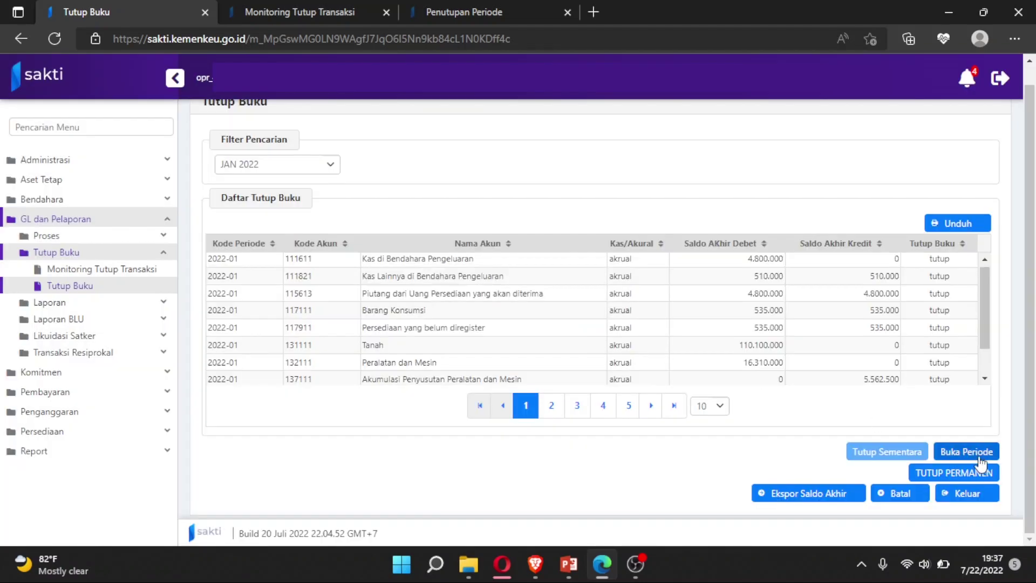
# Reopen the JAN 2022 book period with only the Persediaan module selected, leaving Aset Tetap out.
pyautogui.click(980, 453)
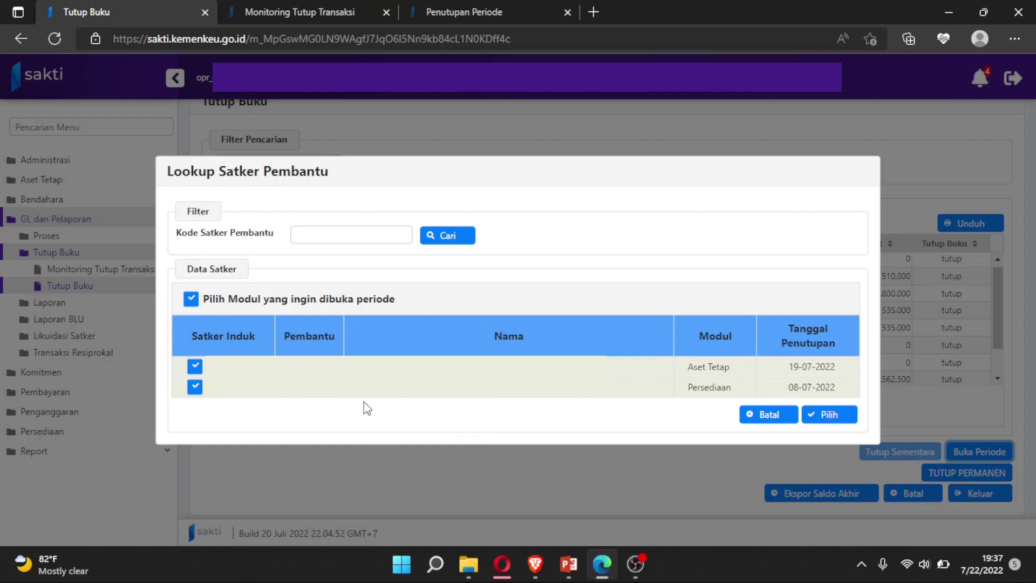
pyautogui.click(195, 369)
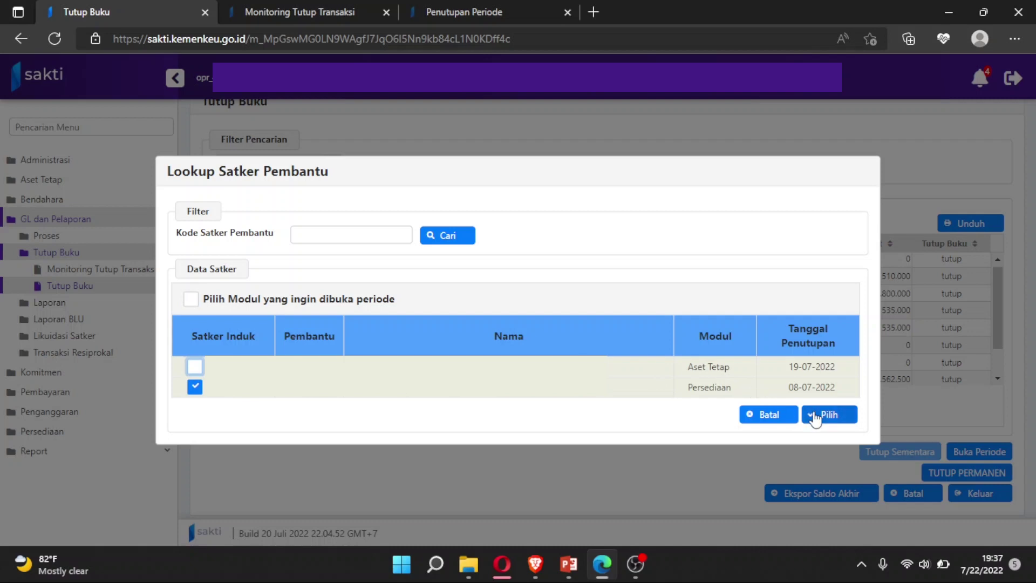
pyautogui.click(816, 415)
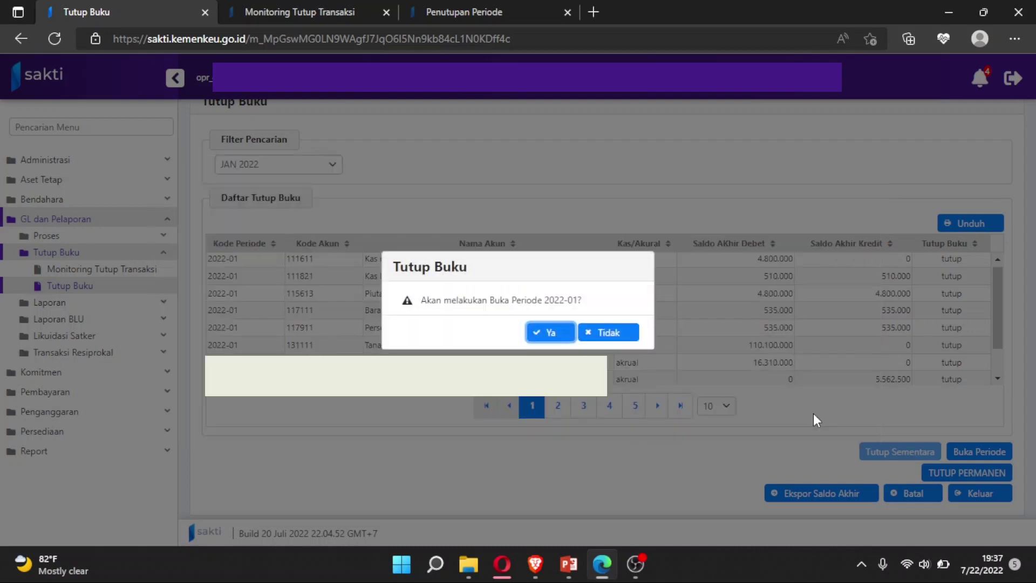
pyautogui.click(548, 332)
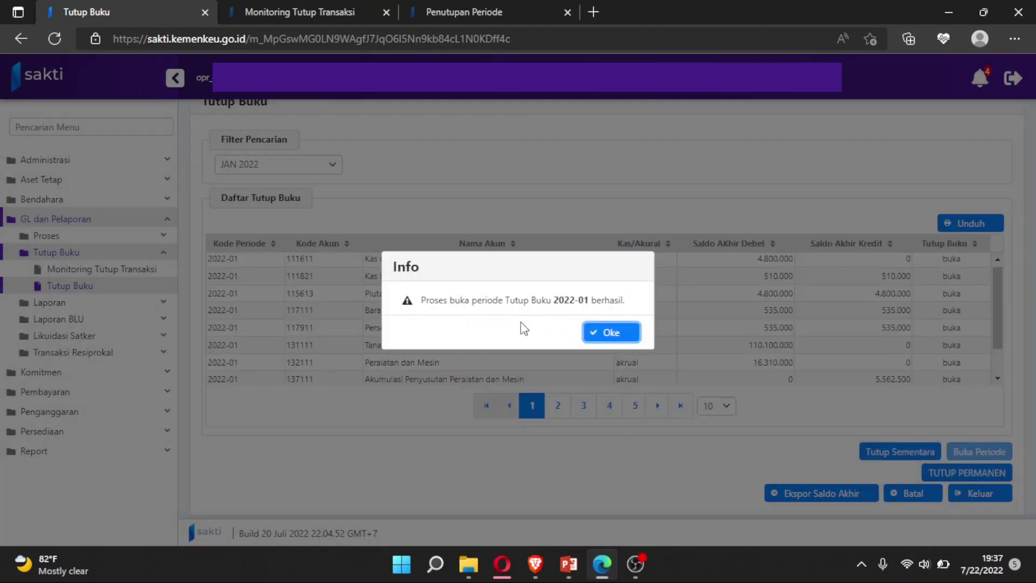
pyautogui.click(619, 336)
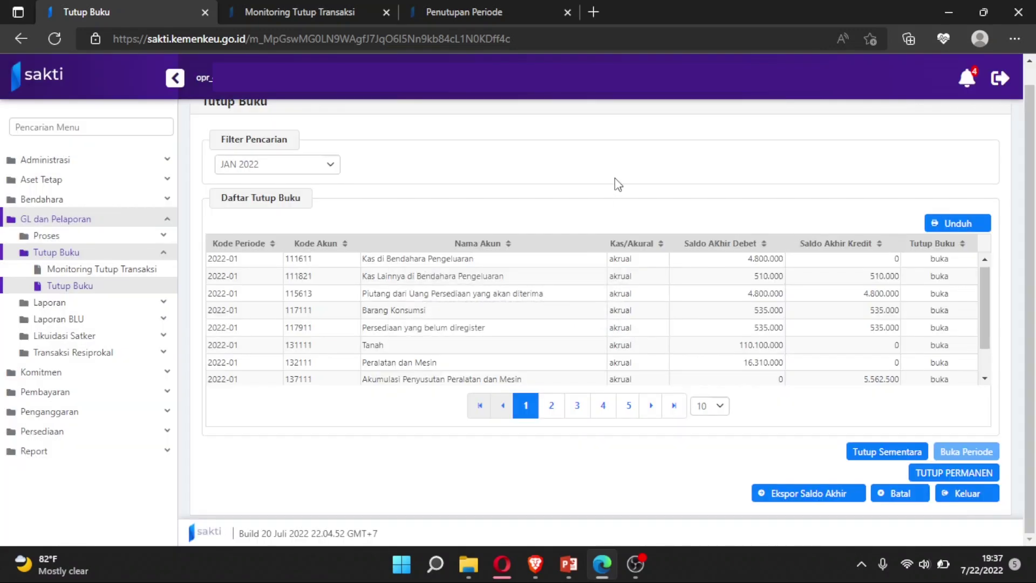